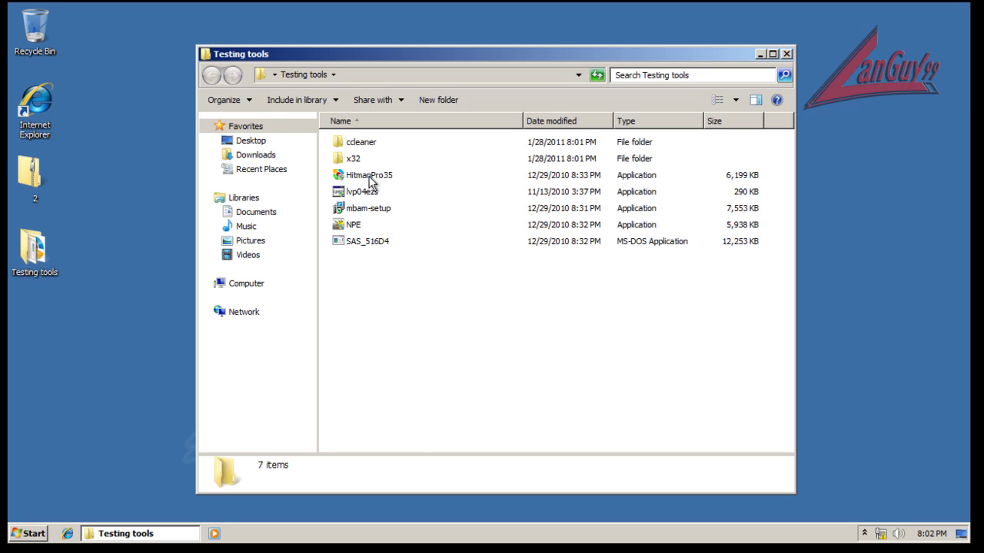
Launch the CCE application from the x32 folder, allow it to make changes, and bring COMODO Cleaning Essentials to the front
double_click(356, 159)
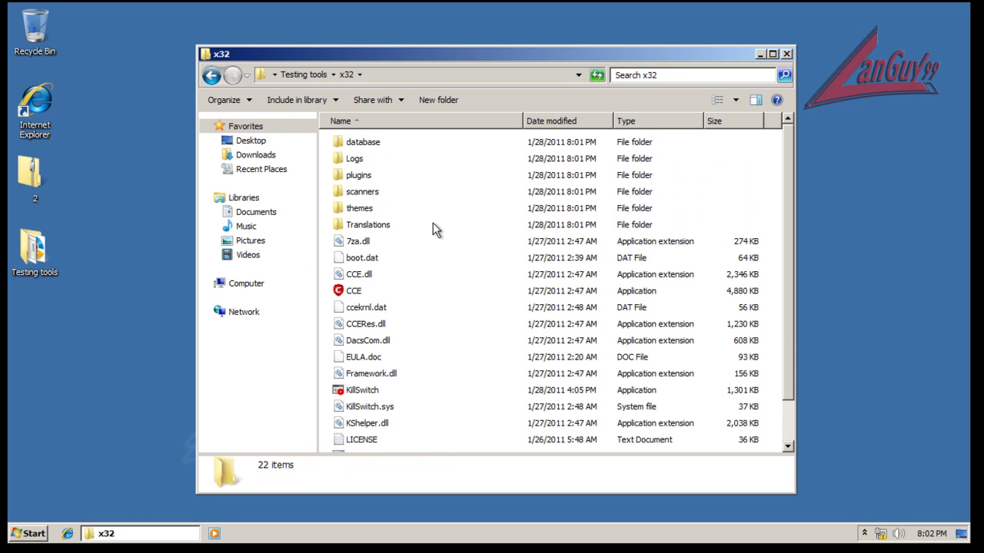
click(354, 293)
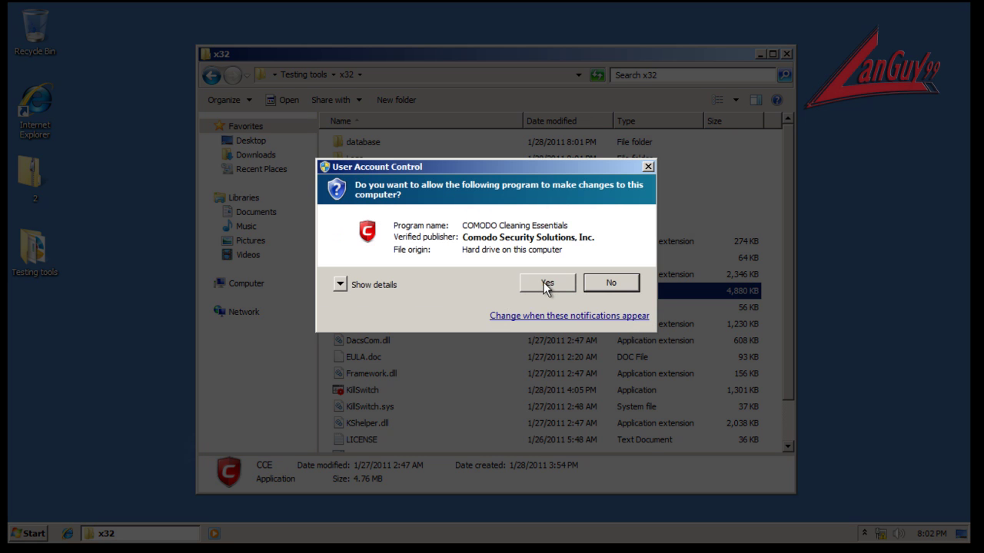
click(545, 284)
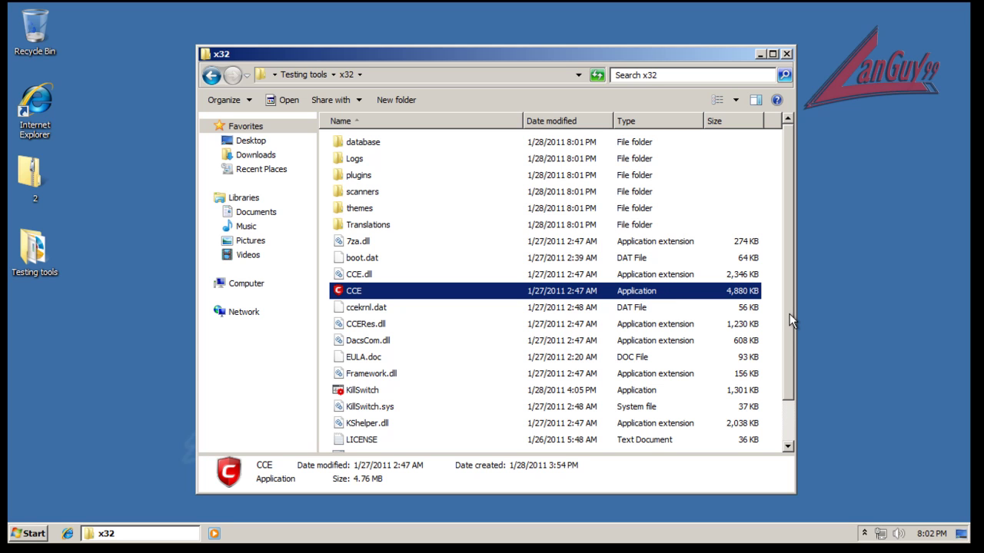
scroll(791, 354, down, 1)
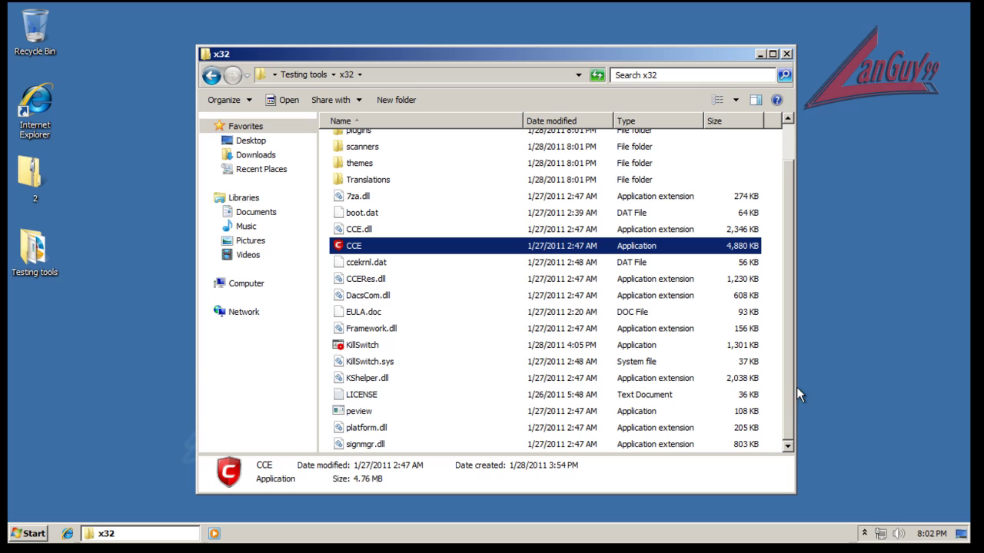
click(865, 534)
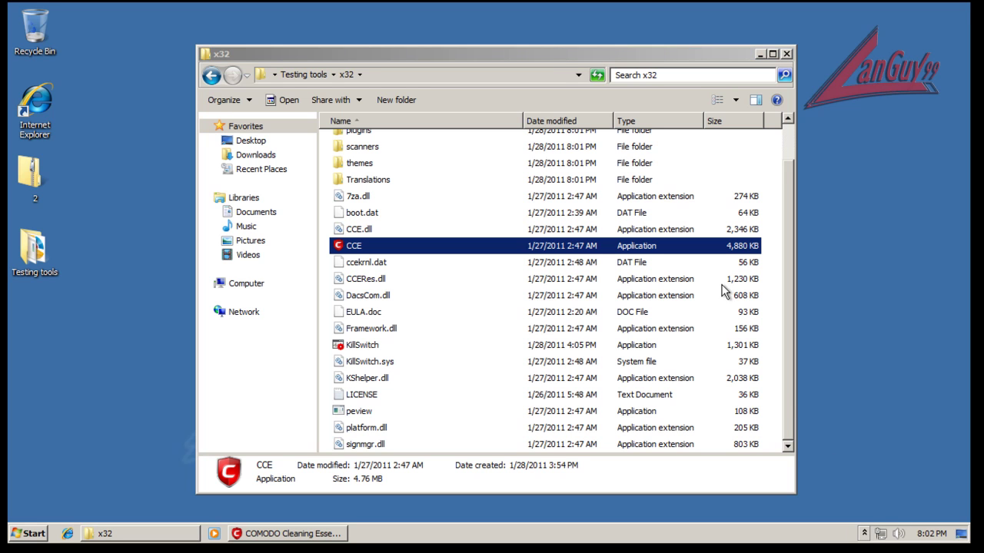
click(325, 533)
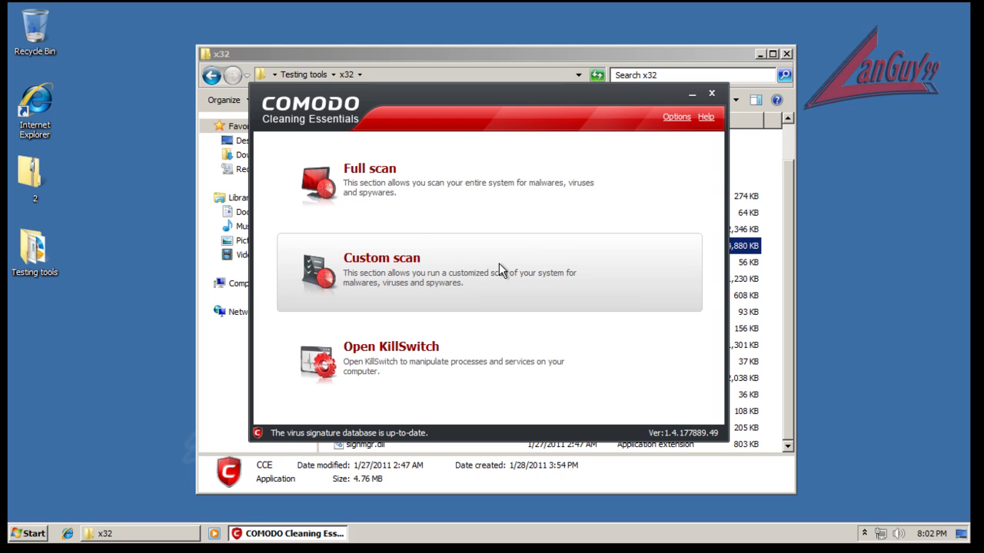
Review the COMODO Cleaning Essentials options and close them without saving any changes
click(679, 117)
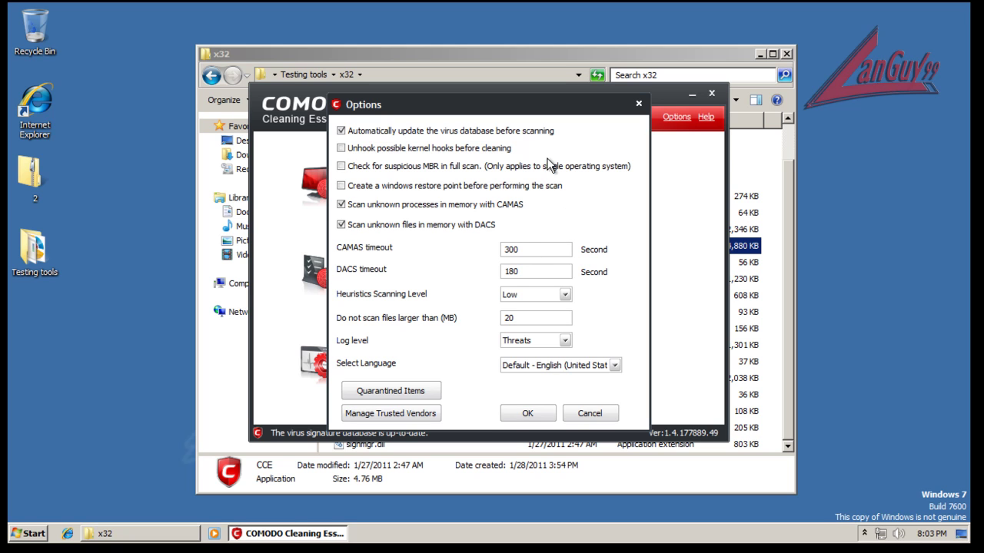
click(590, 417)
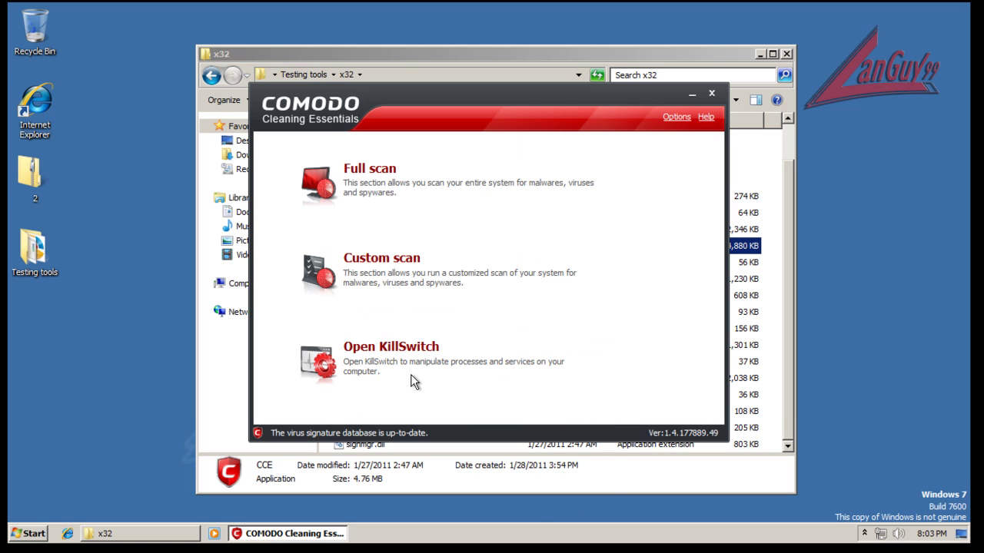
Open KillSwitch from COMODO Cleaning Essentials and check the verdicts and the WmiPrvSE.exe details in the process list
click(406, 357)
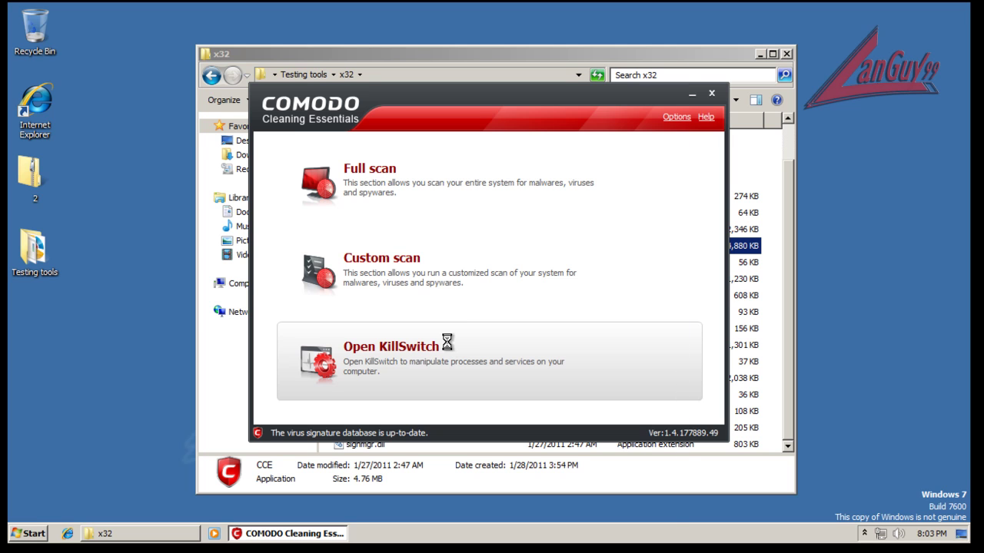
drag(382, 81, 496, 63)
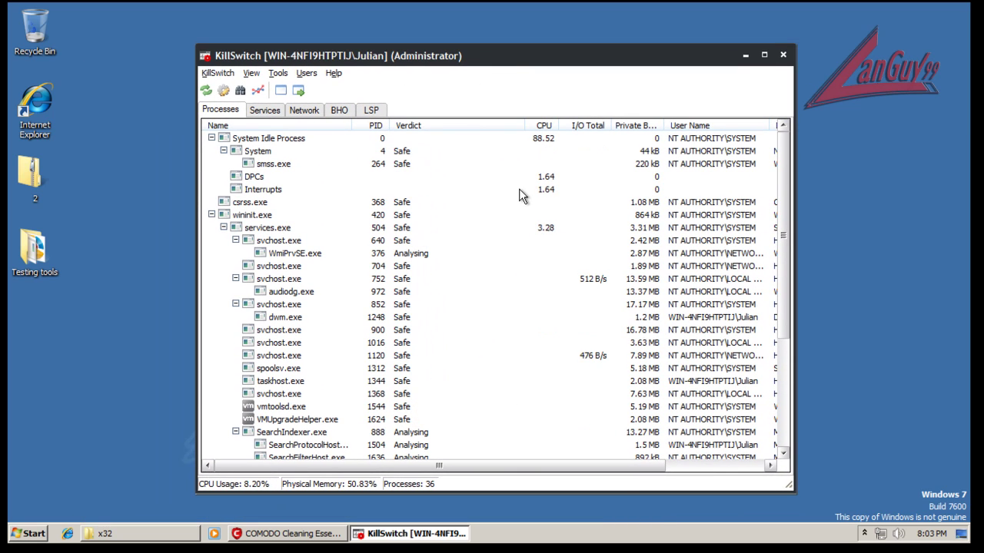
scroll(519, 189, down, 1)
mouse_move(306, 223)
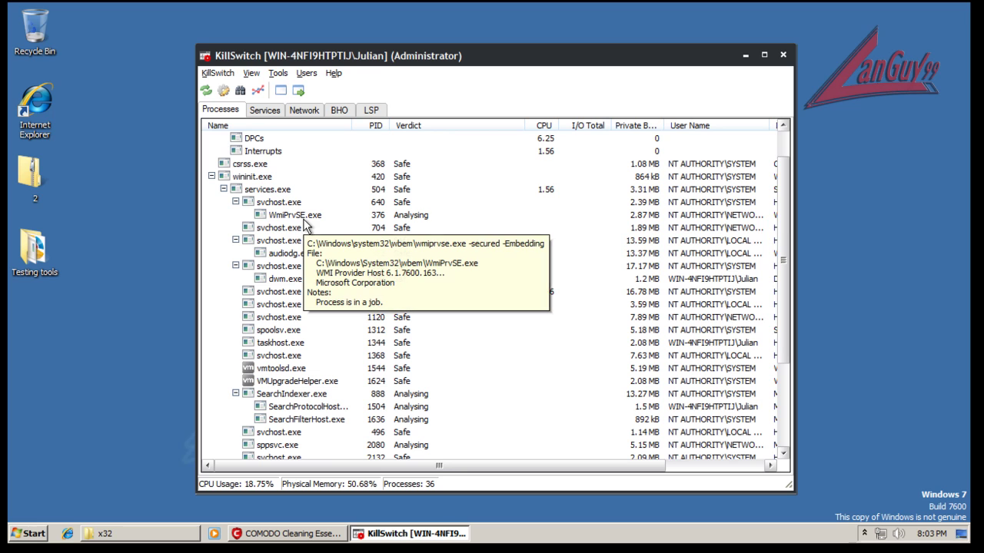
drag(446, 62, 424, 62)
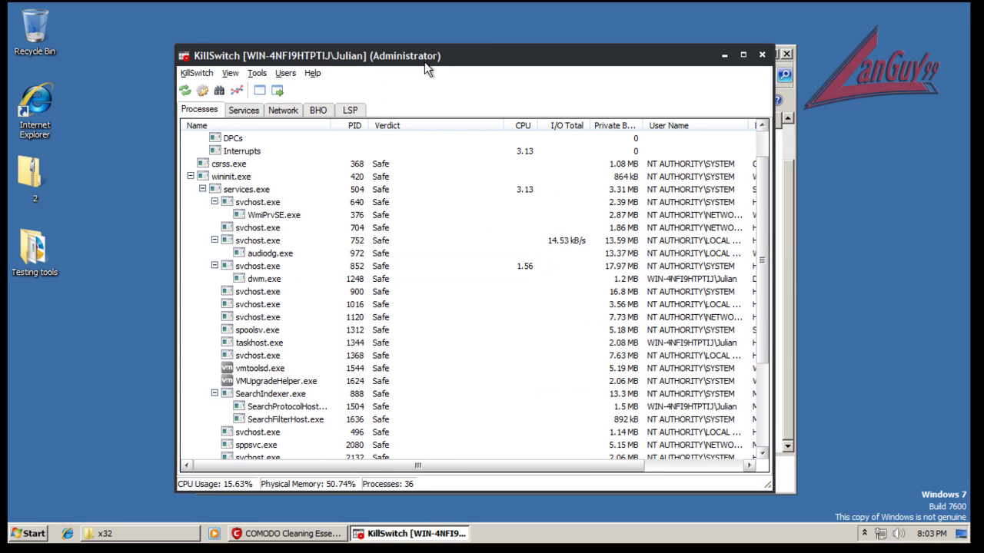
View the KillSwitch version and licence information, including its open source project basis, and close it
click(313, 72)
click(327, 101)
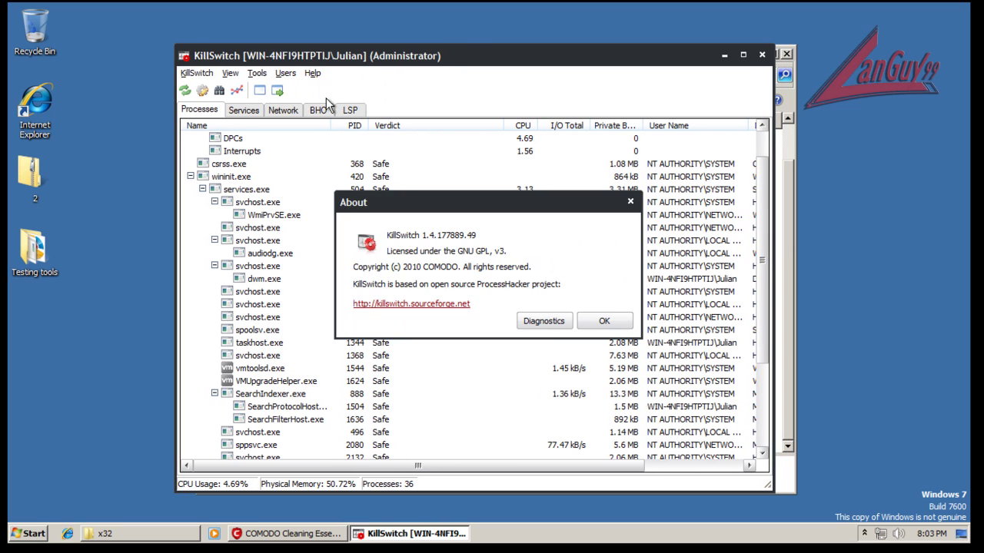
drag(528, 199, 497, 197)
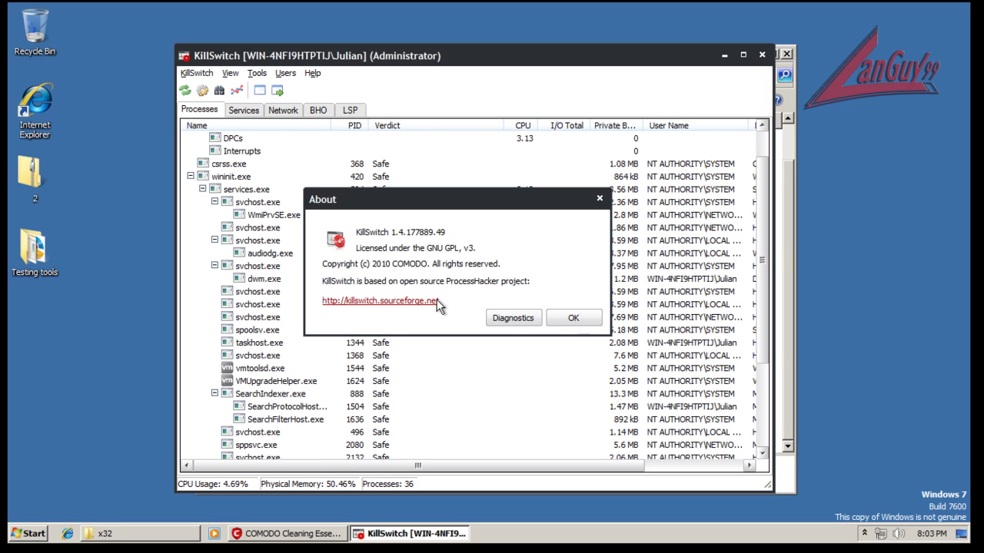
click(576, 317)
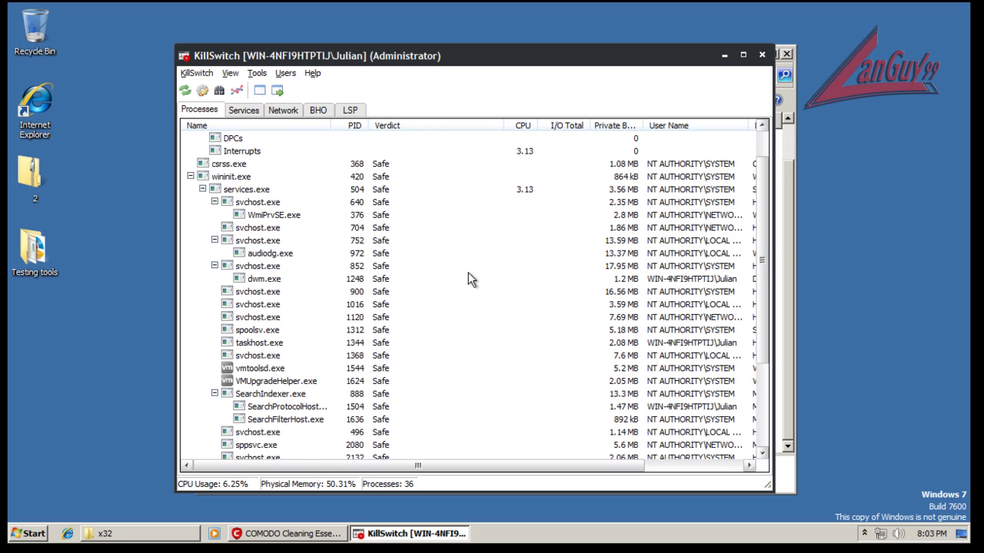
Inspect the general properties and the scanner verdict of the wininit.exe process, and close its properties
right_click(395, 173)
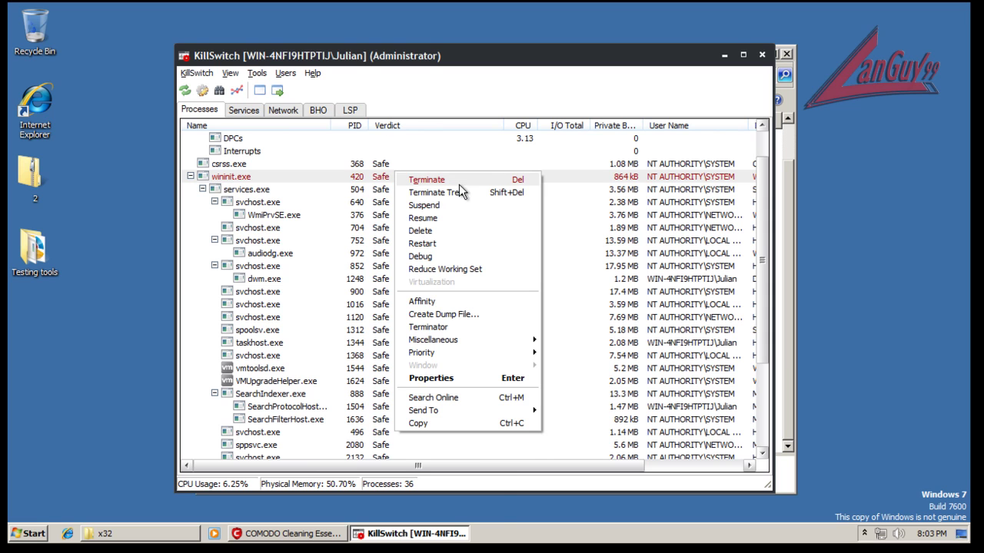
click(451, 378)
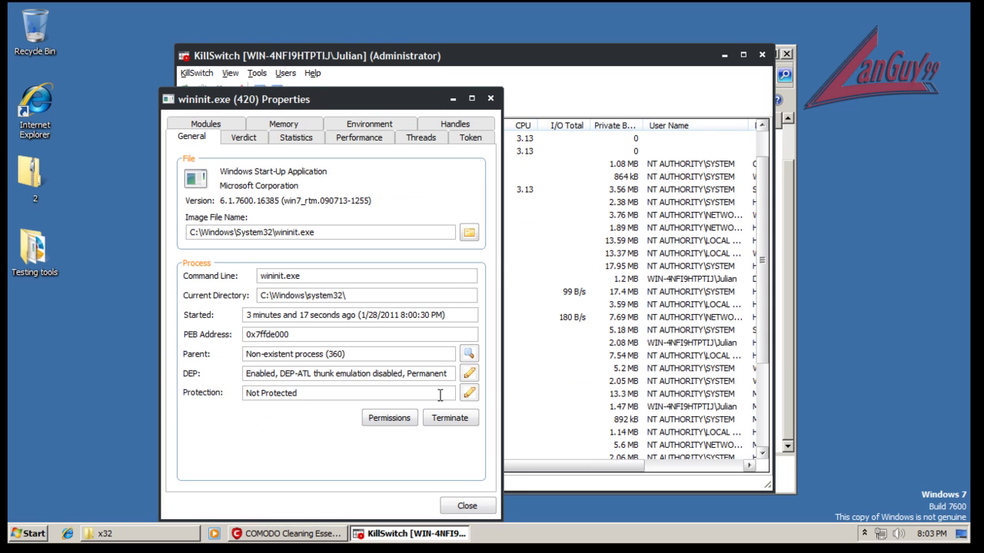
click(256, 141)
drag(335, 103, 411, 80)
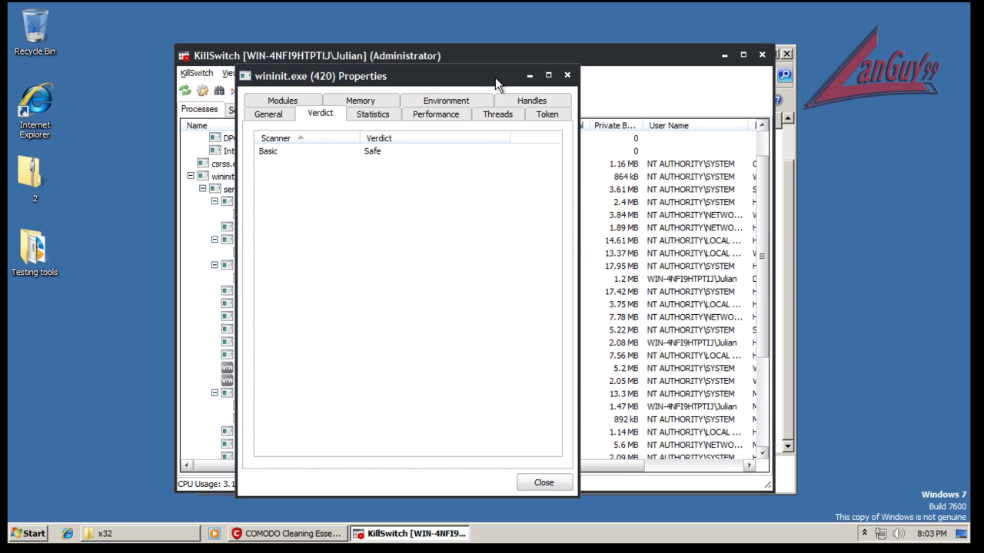
click(566, 76)
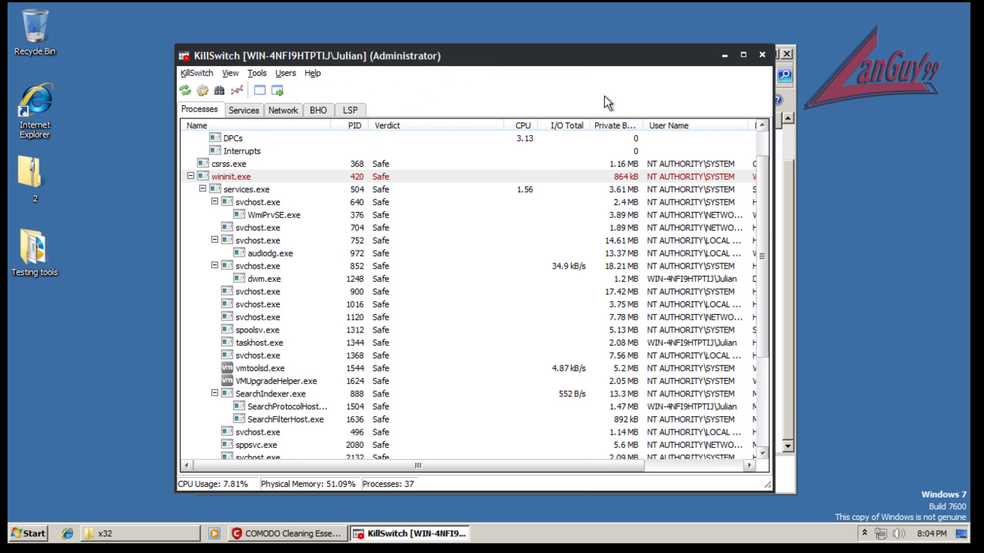
Check the remaining processes, and close KillSwitch, COMODO Cleaning Essentials and the x32 folder
scroll(755, 208, down, 3)
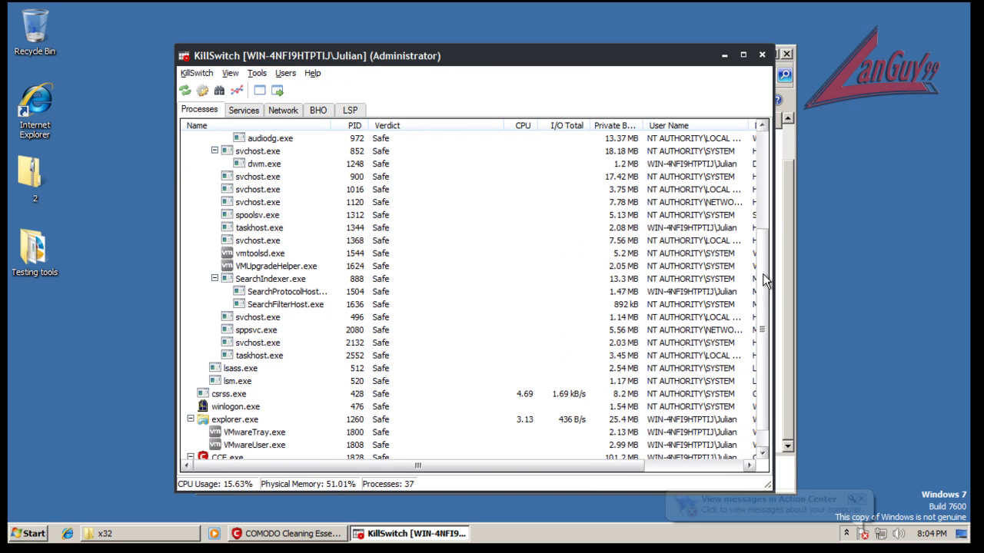
click(761, 55)
click(711, 93)
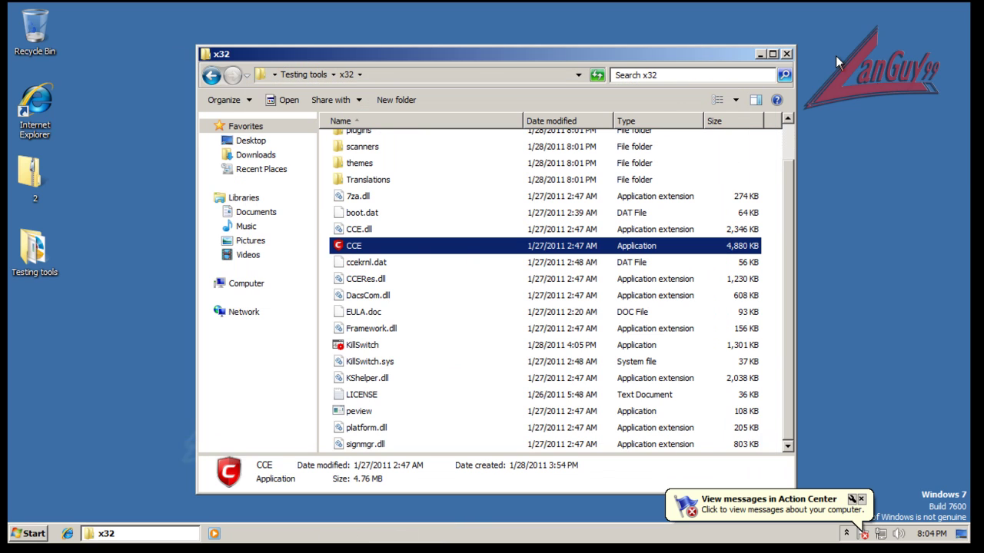
click(784, 55)
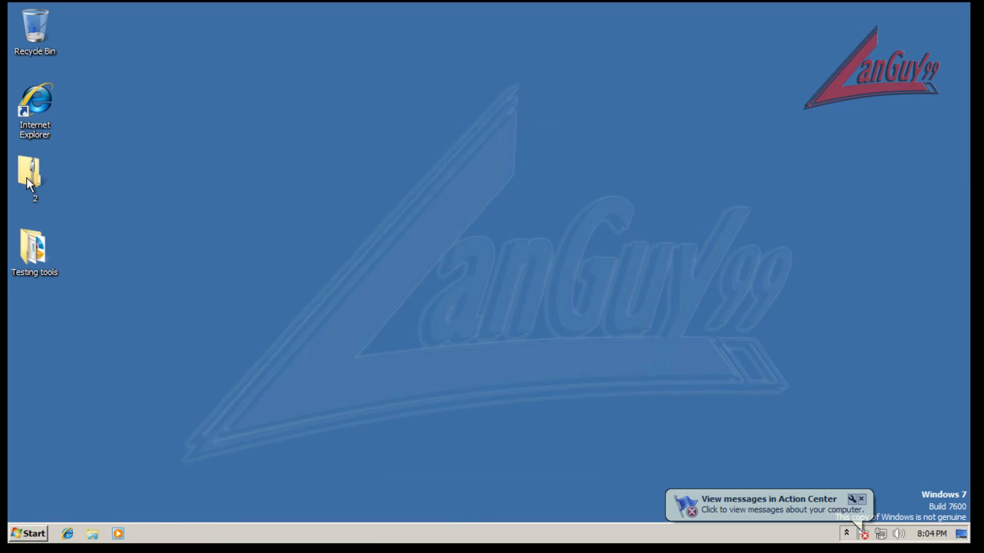
Extract folder 2 from the zip archive on the desktop onto the desktop, and close the archive
double_click(27, 177)
drag(345, 146, 139, 173)
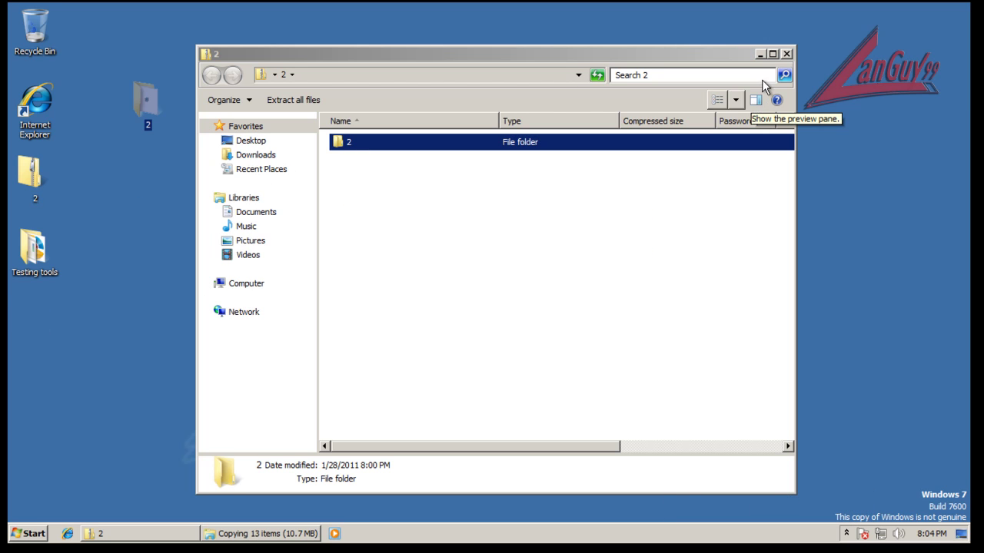
click(786, 54)
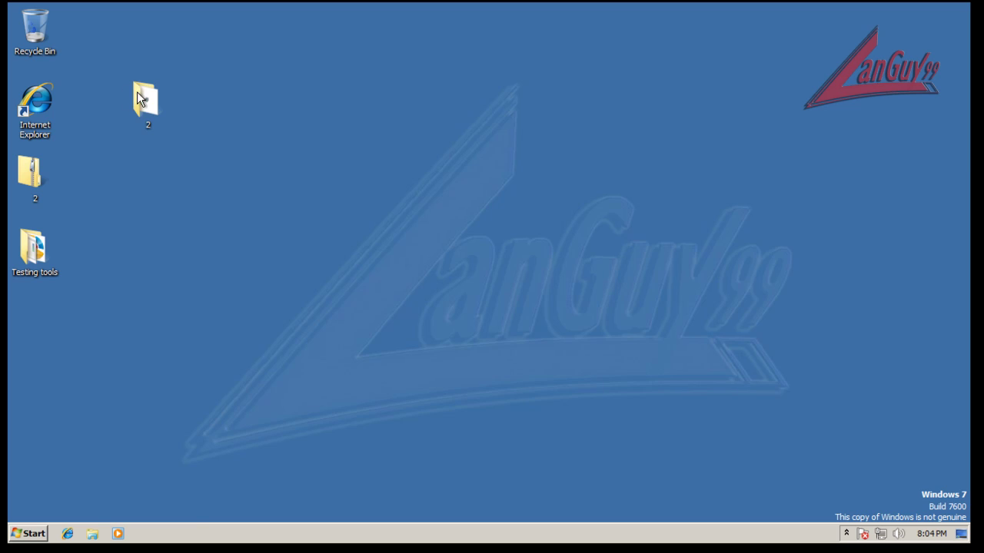
Open the extracted folder 2 and sort its files by size, smallest first
double_click(143, 98)
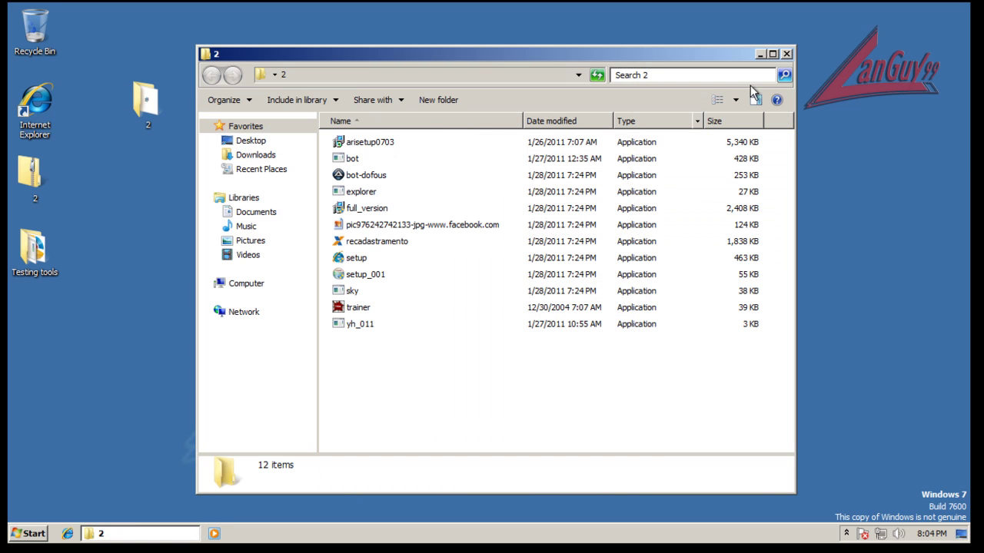
click(726, 121)
click(728, 122)
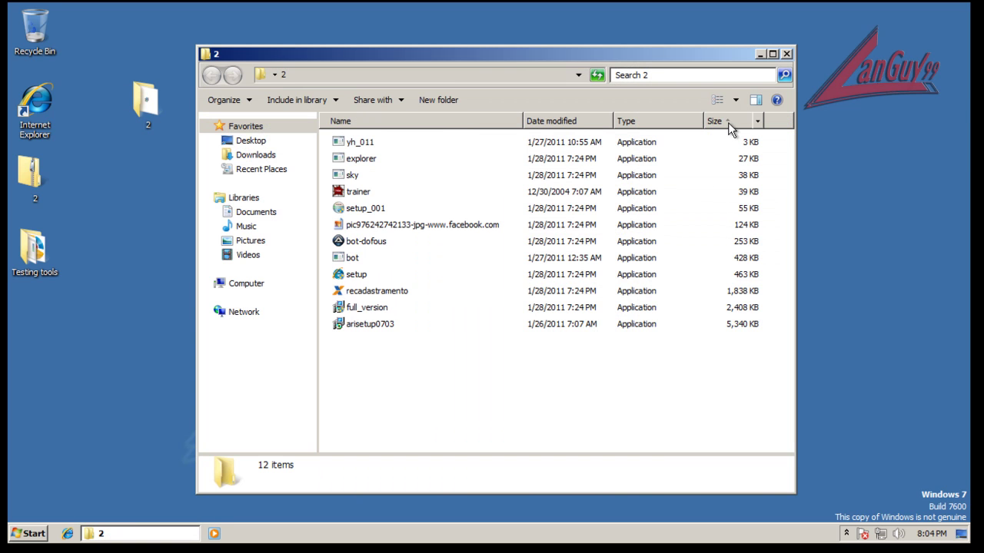
Run the yh_011, explorer and sky applications, allowing explorer.exe to make changes to the computer
double_click(359, 146)
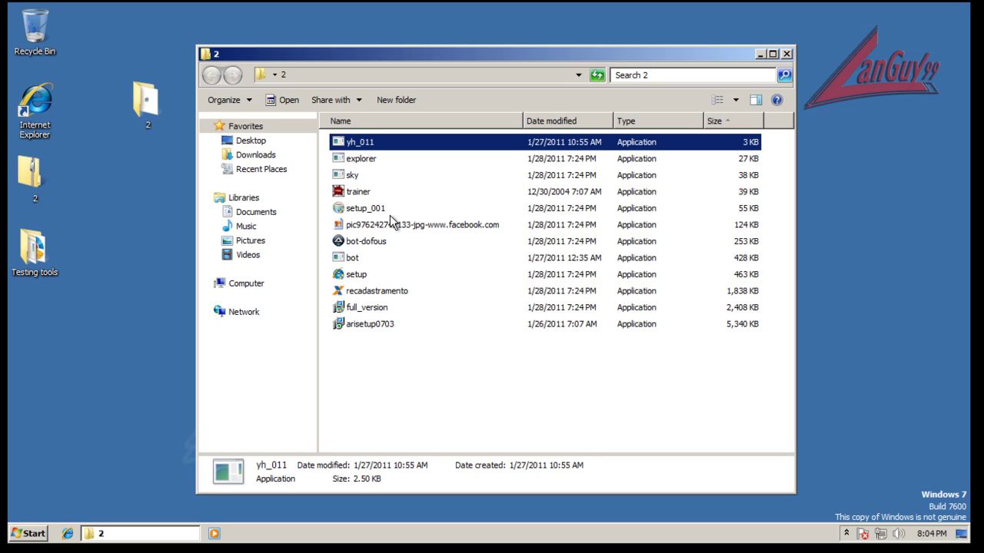
double_click(354, 159)
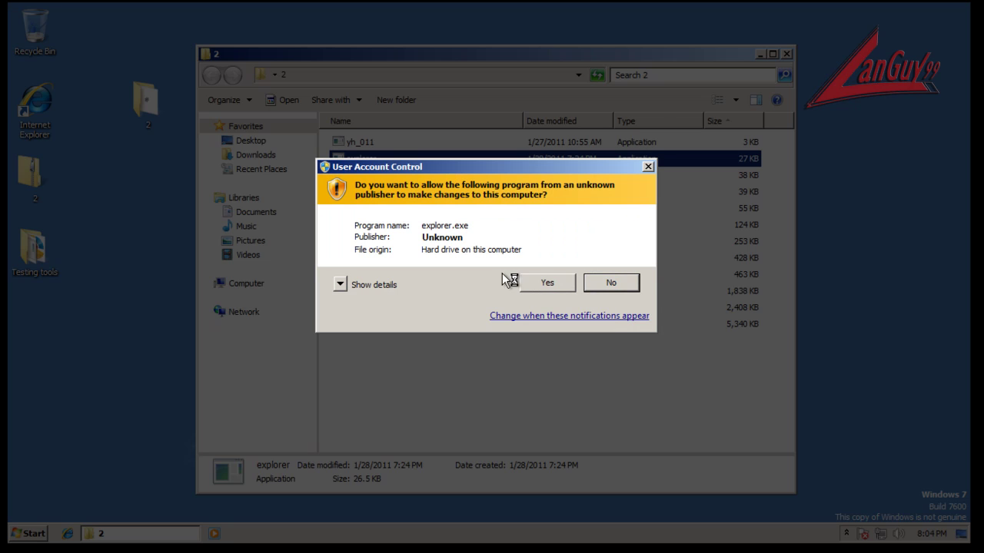
click(544, 282)
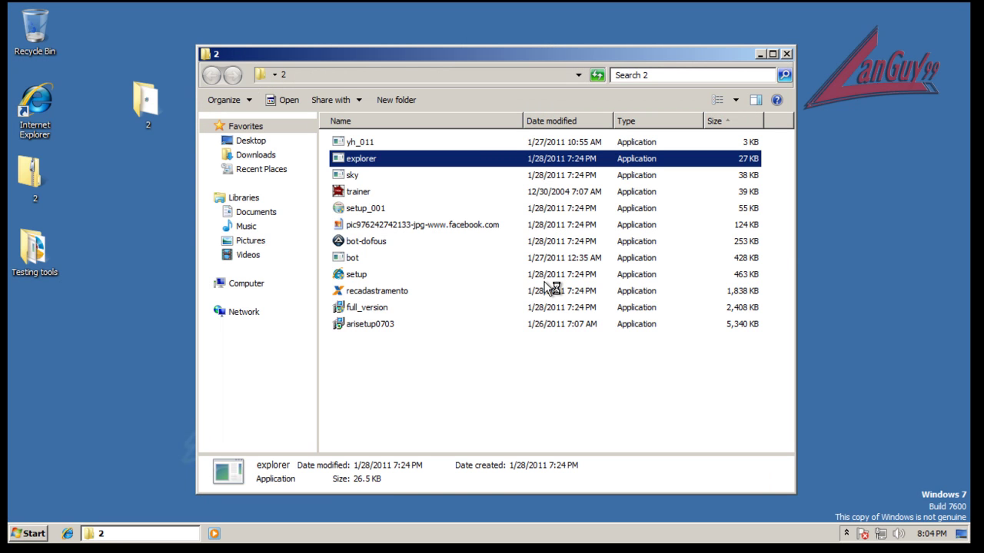
click(361, 176)
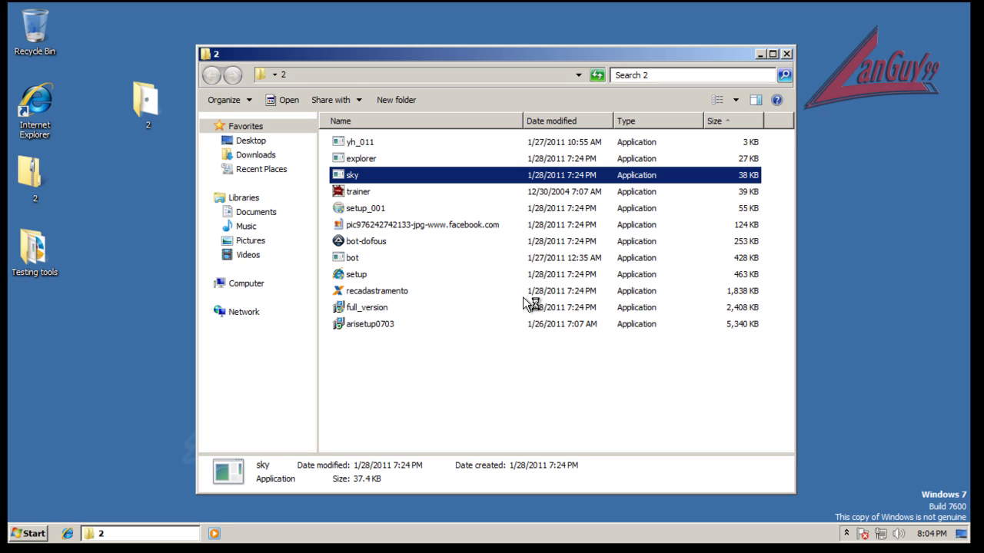
mouse_move(523, 300)
Run and exit the trainer application, and run setup_001, allowing it to make changes to the computer
double_click(359, 196)
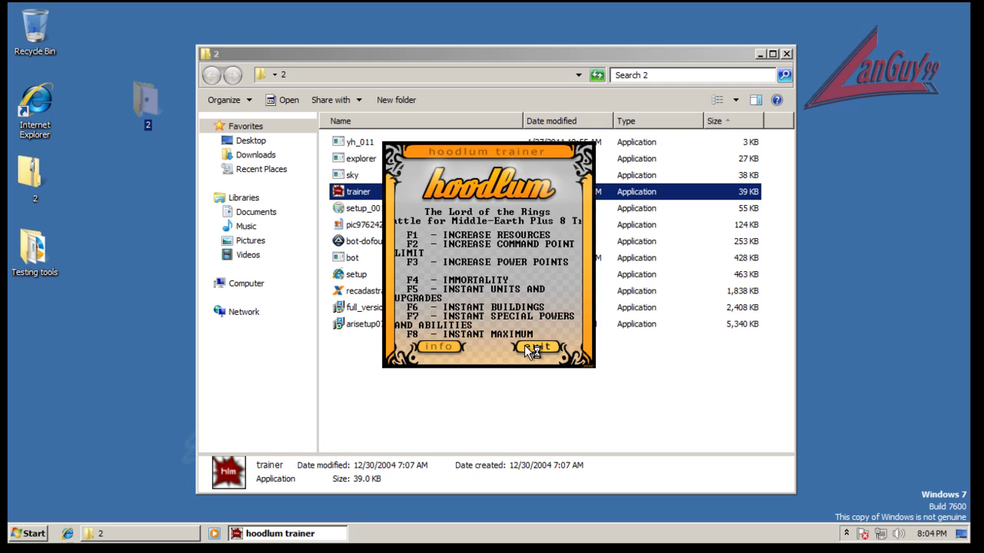
click(528, 347)
click(373, 212)
double_click(372, 212)
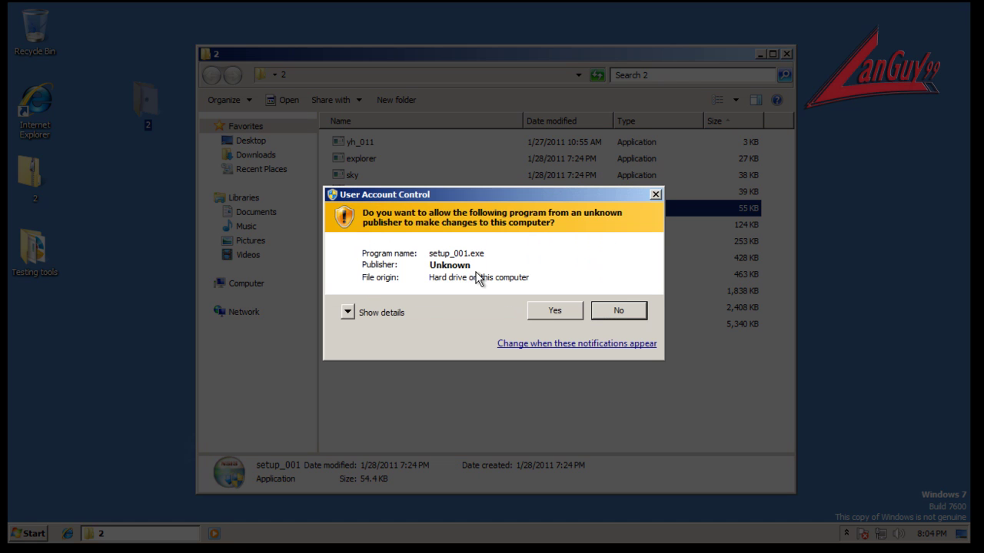
click(553, 316)
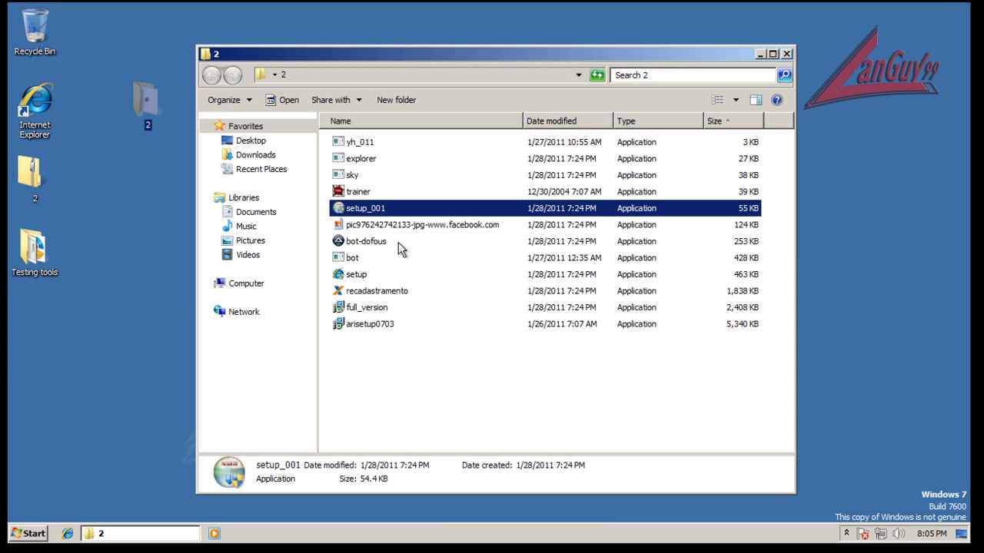
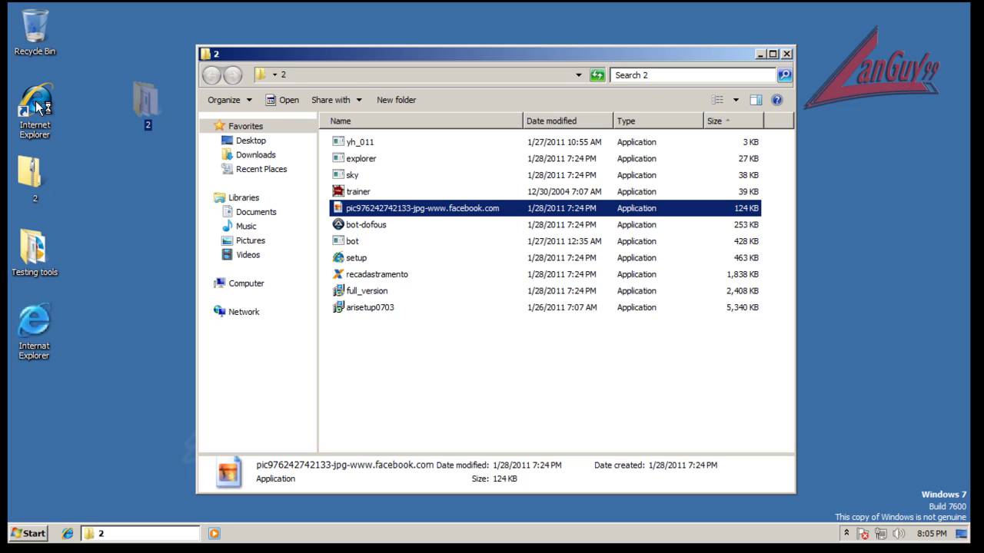
mouse_move(410, 234)
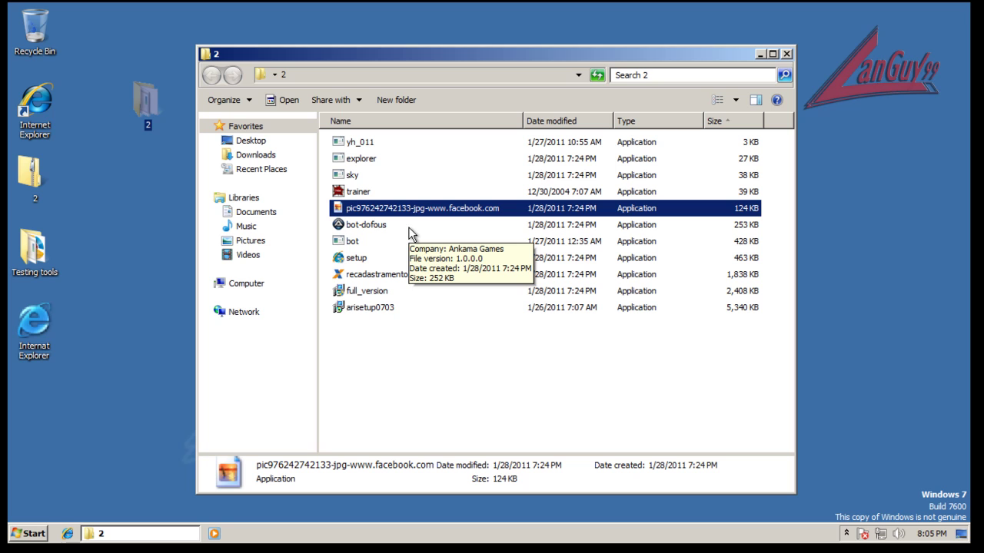
Run the bot-dofous and bot applications from folder 2, and display the running processes in Task Manager
click(376, 232)
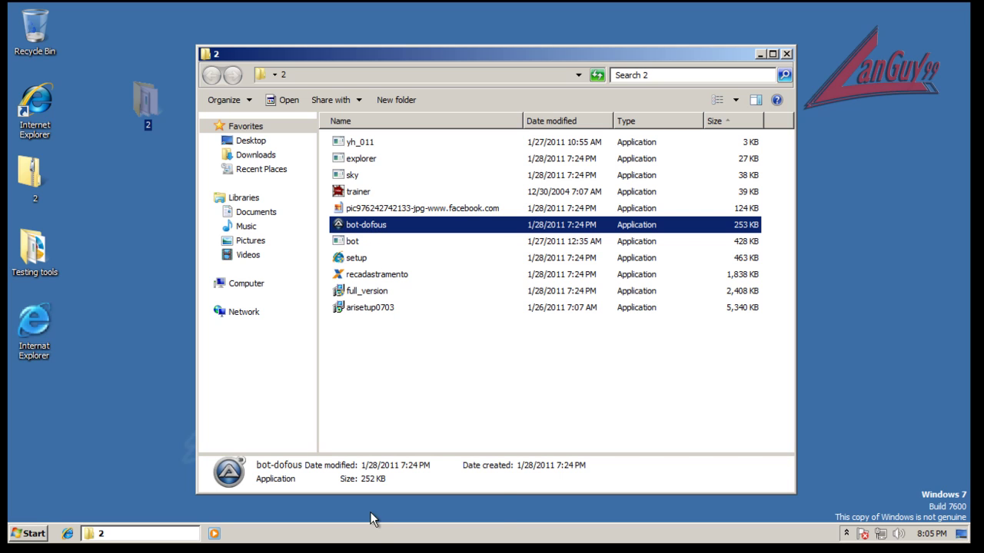
right_click(376, 535)
click(400, 490)
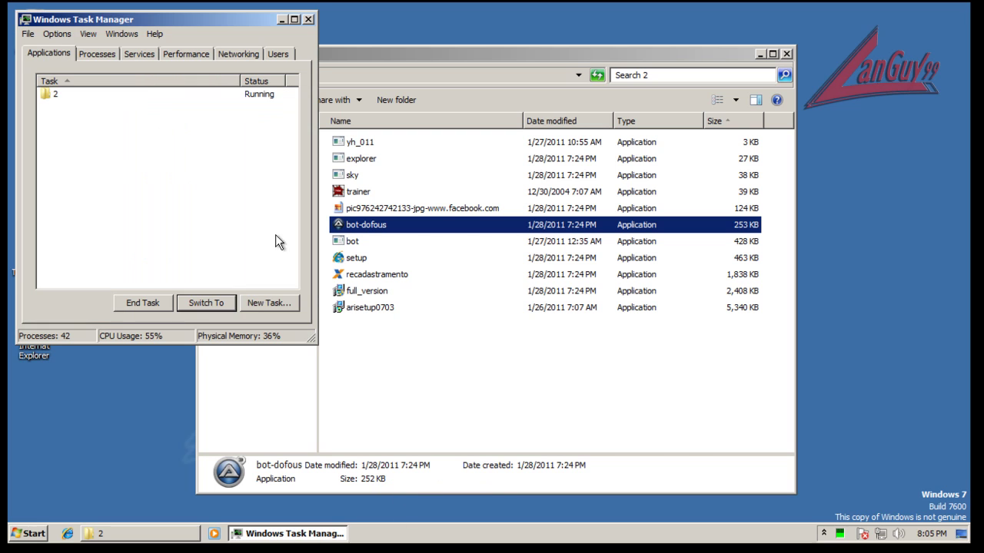
click(108, 53)
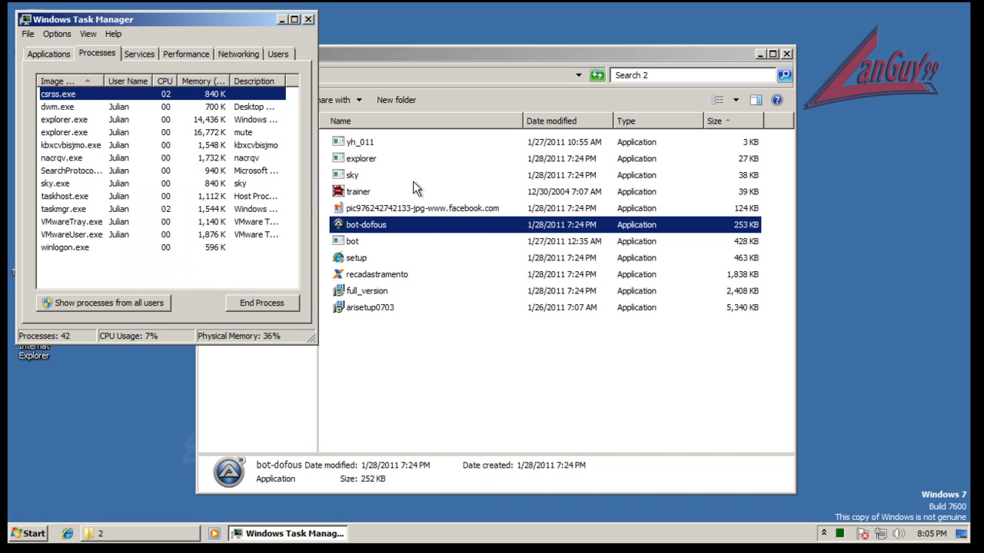
double_click(352, 242)
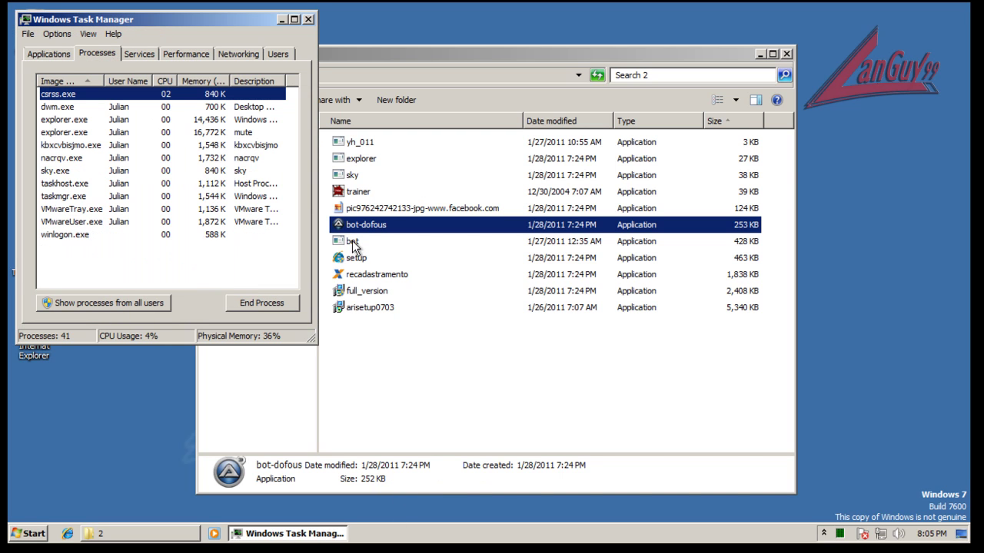
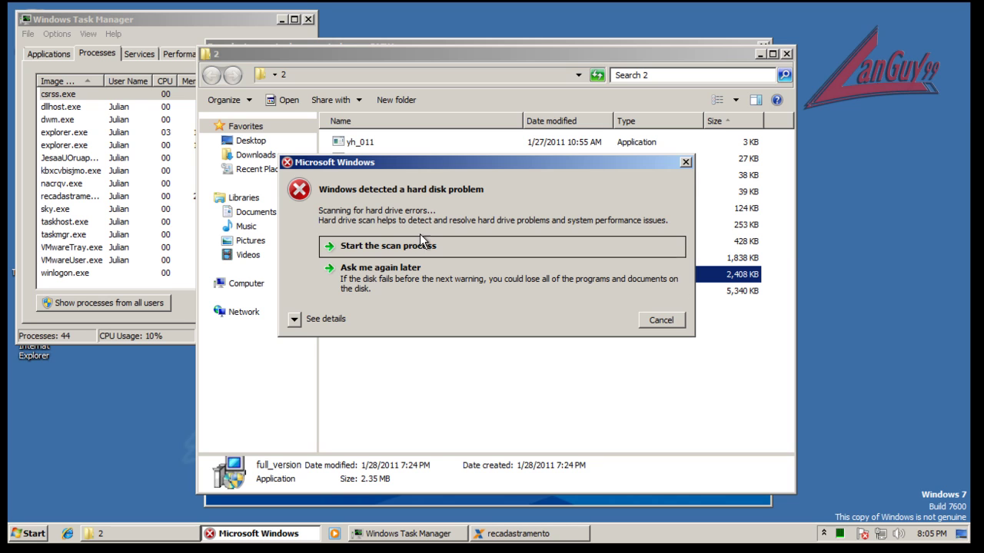
Postpone the scans offered by the hard disk problem alerts, reading the details of the second alert
click(428, 280)
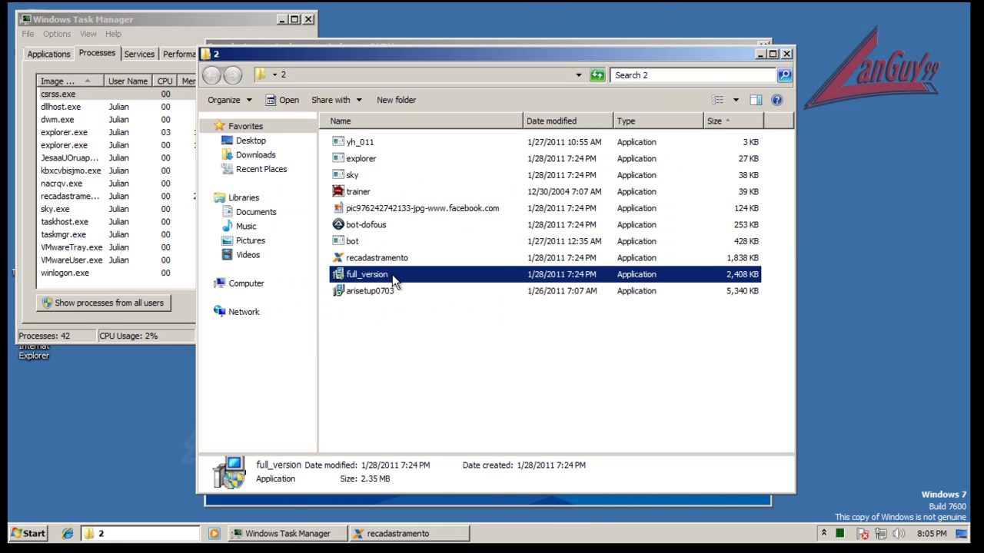
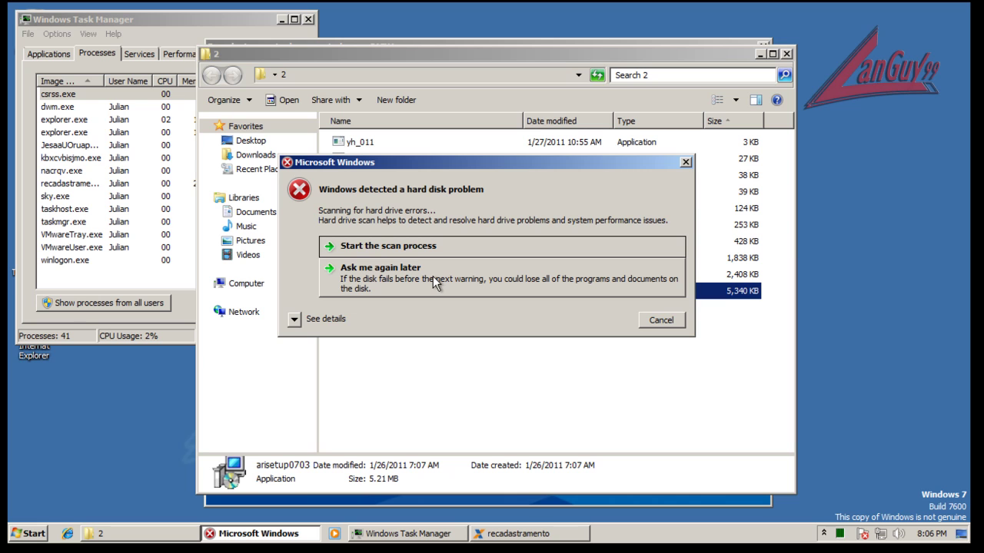
click(312, 320)
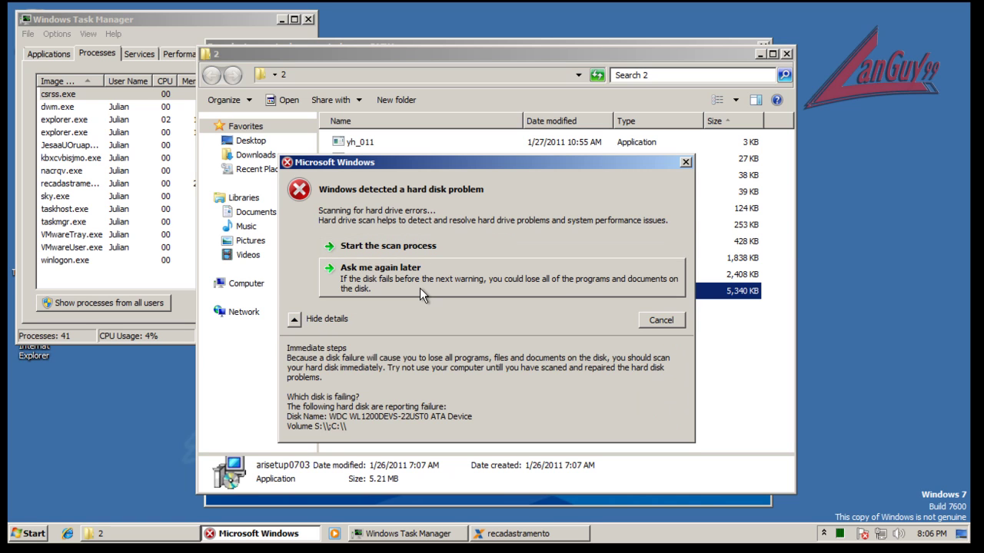
click(419, 288)
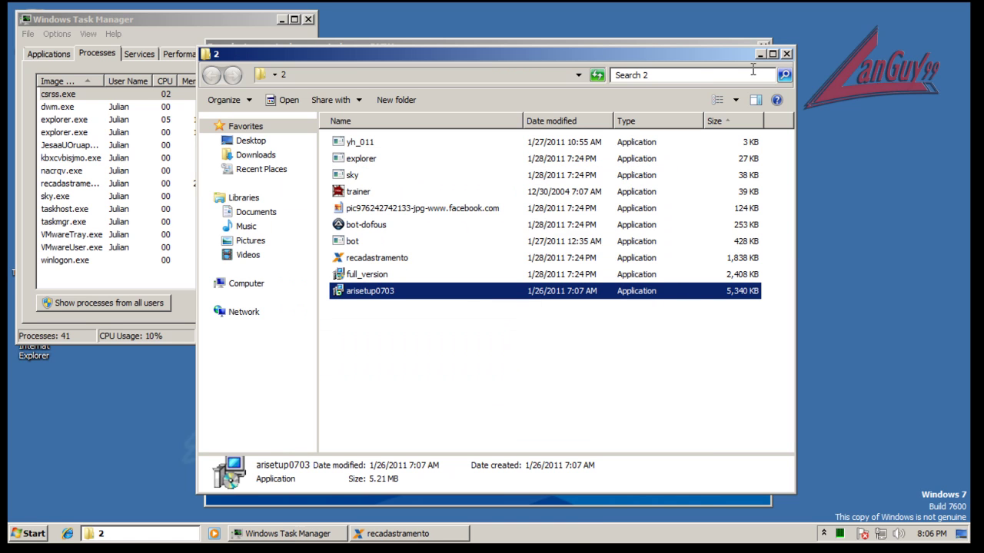
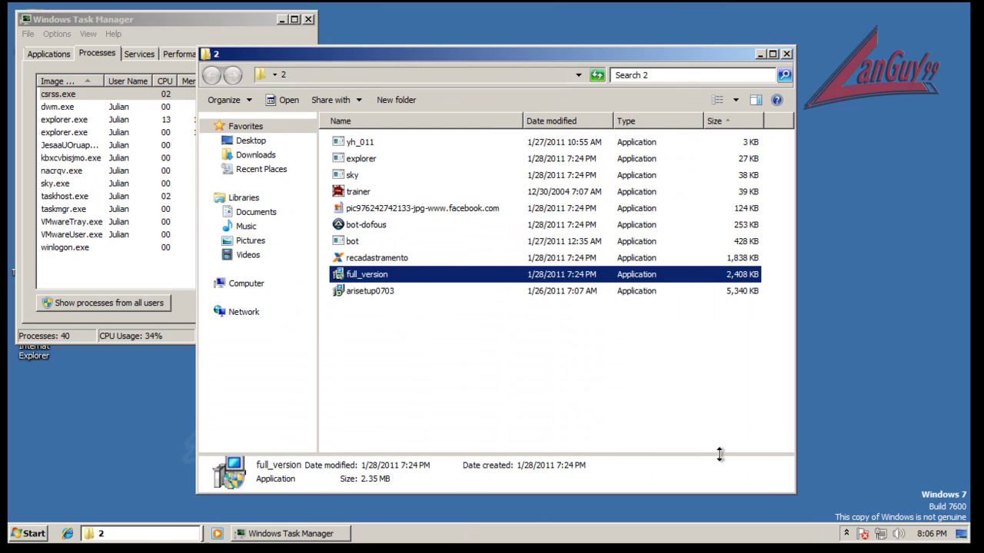
Check whether Task Manager can be started, close Task Manager and folder 2, and briefly reopen folder 2 to check its files
click(846, 533)
right_click(771, 533)
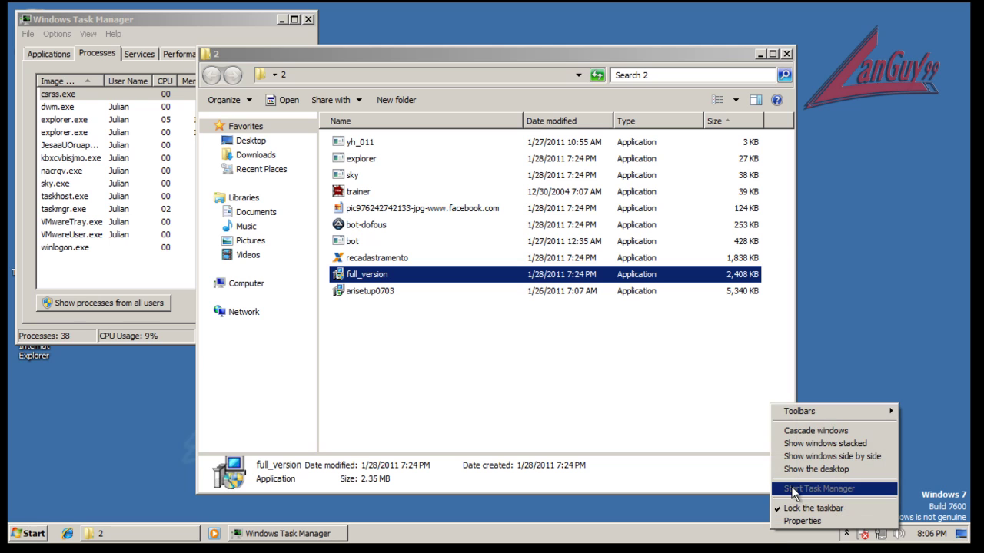
click(665, 417)
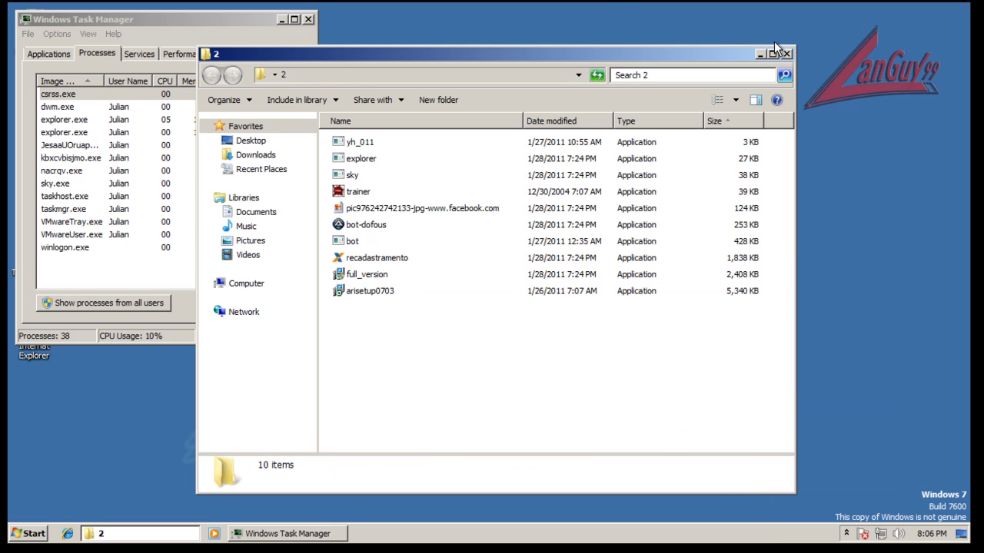
click(784, 54)
click(308, 19)
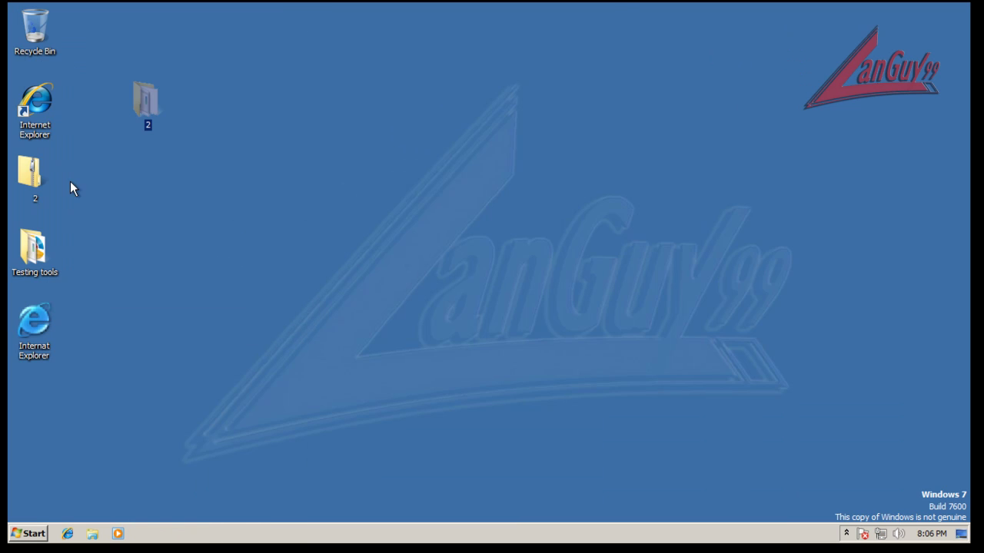
double_click(166, 99)
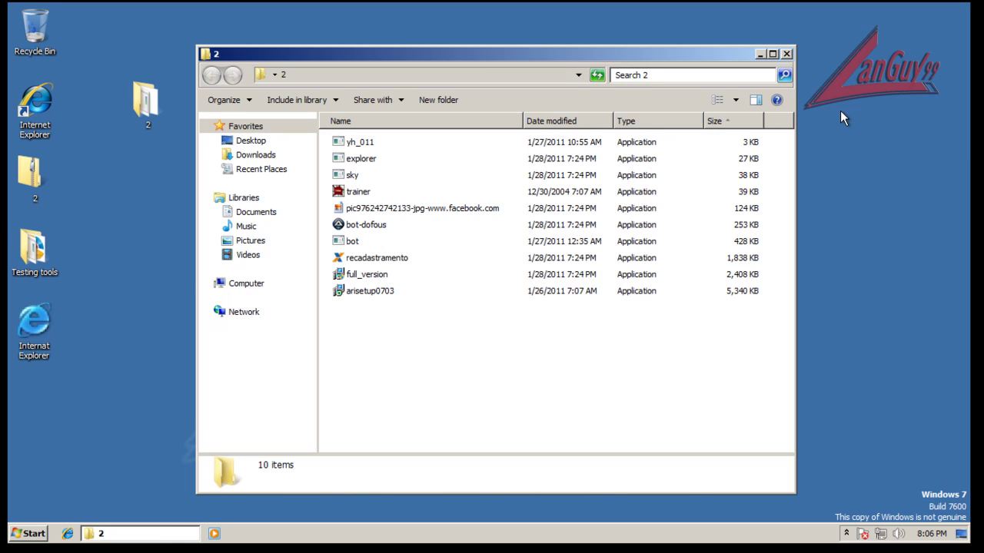
click(787, 54)
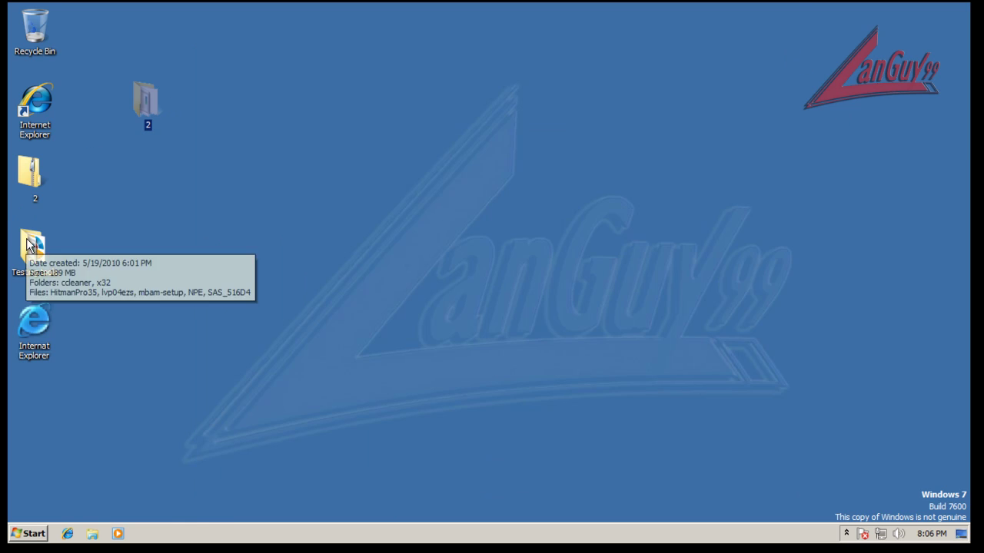
Open the x32 folder inside Testing tools and try to run the CCE application
double_click(28, 239)
double_click(352, 158)
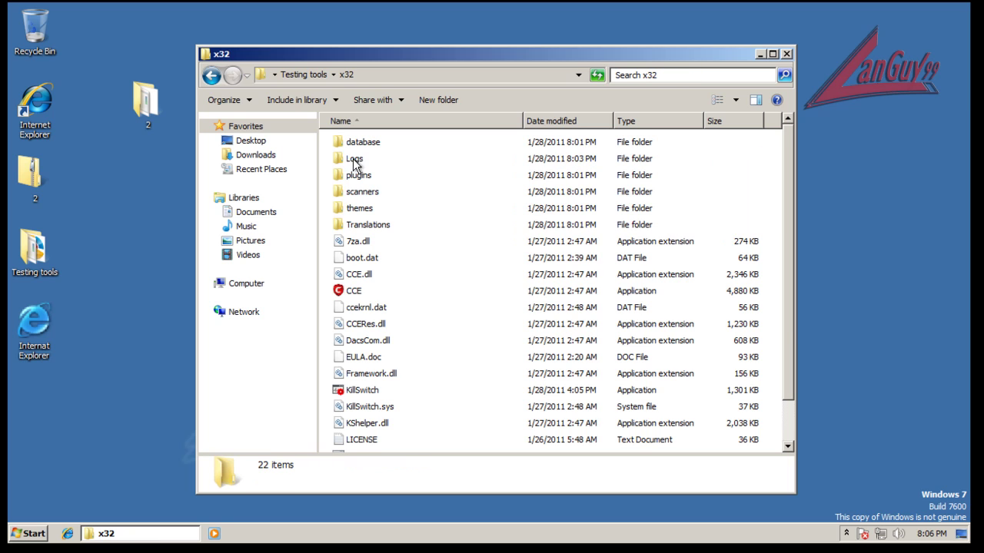
double_click(357, 293)
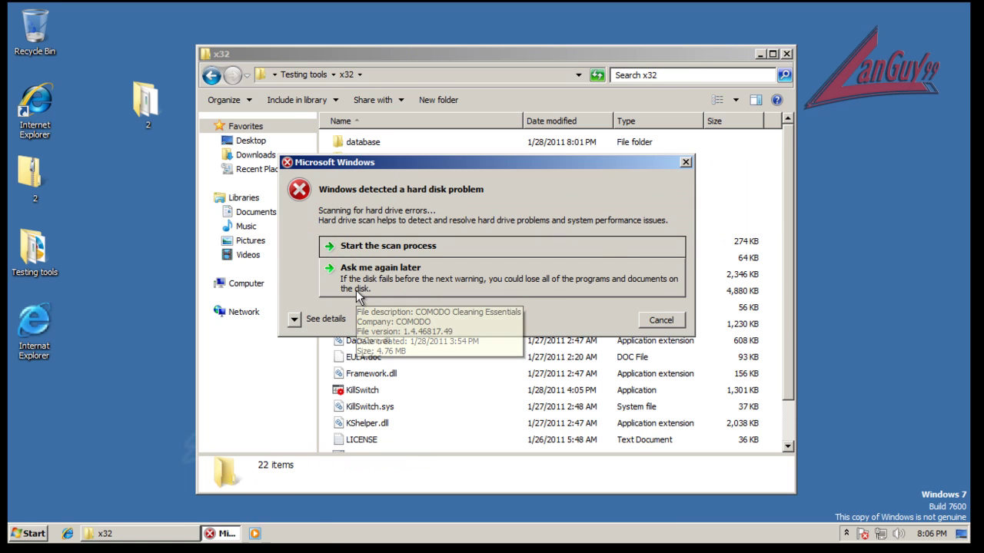
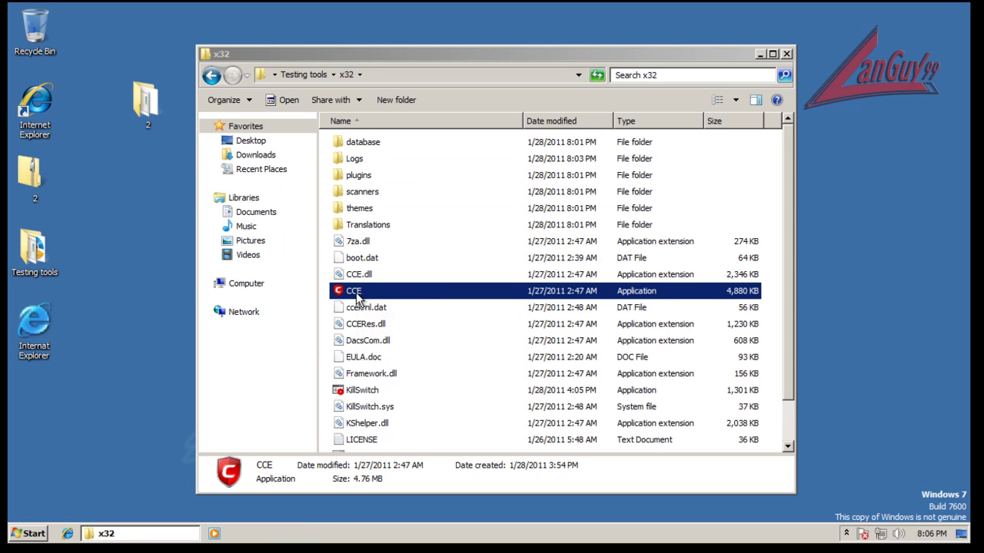
click(487, 435)
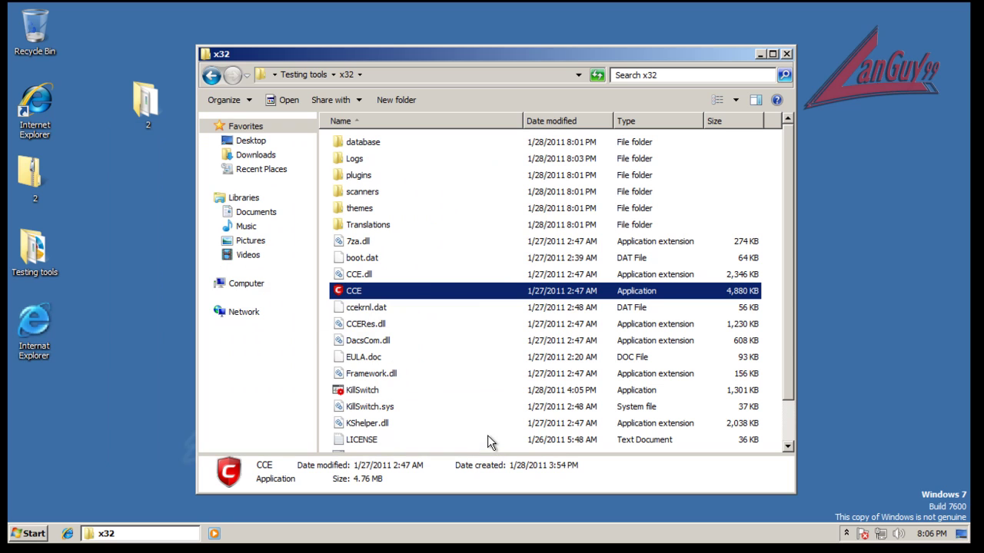
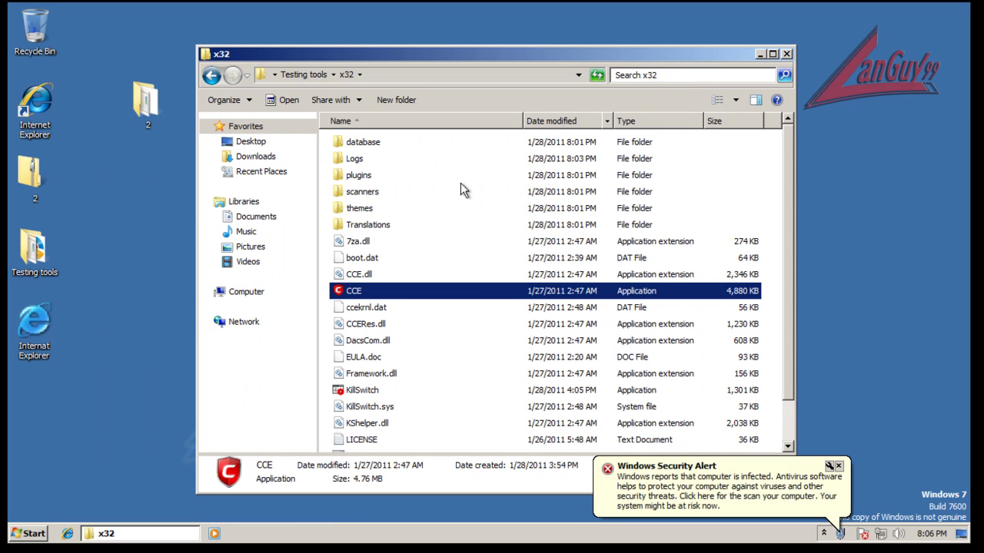
Run the CCE application as administrator to launch COMODO Cleaning Essentials
right_click(354, 290)
click(394, 312)
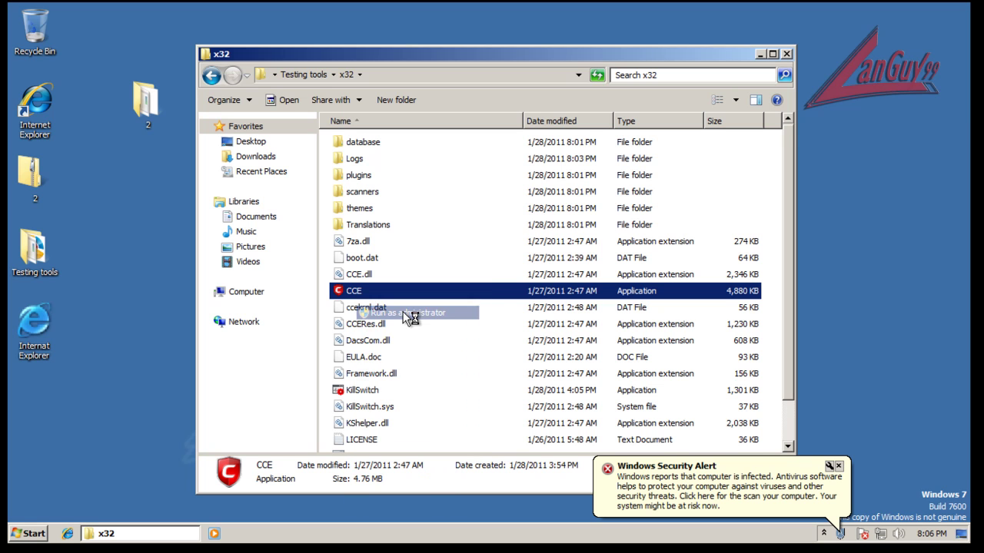
click(554, 311)
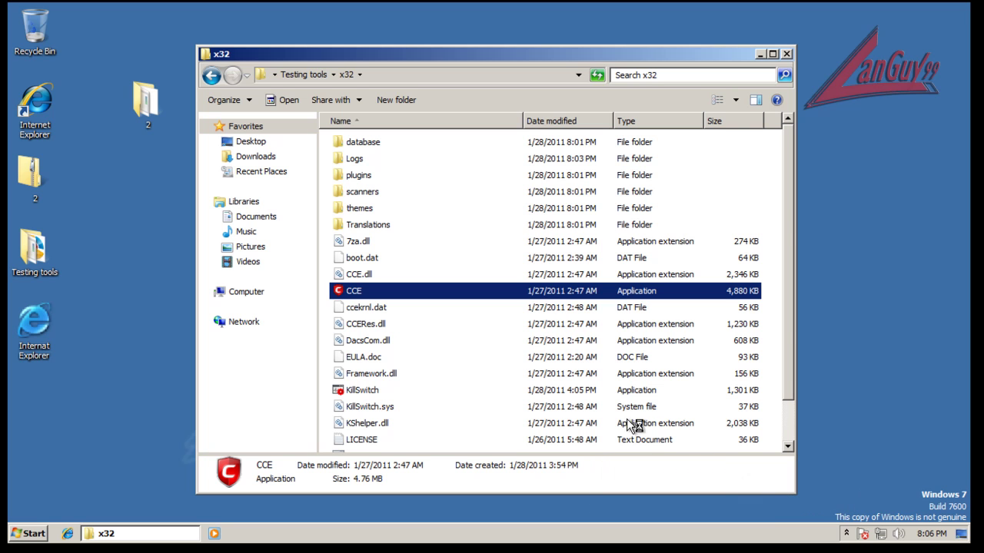
click(846, 535)
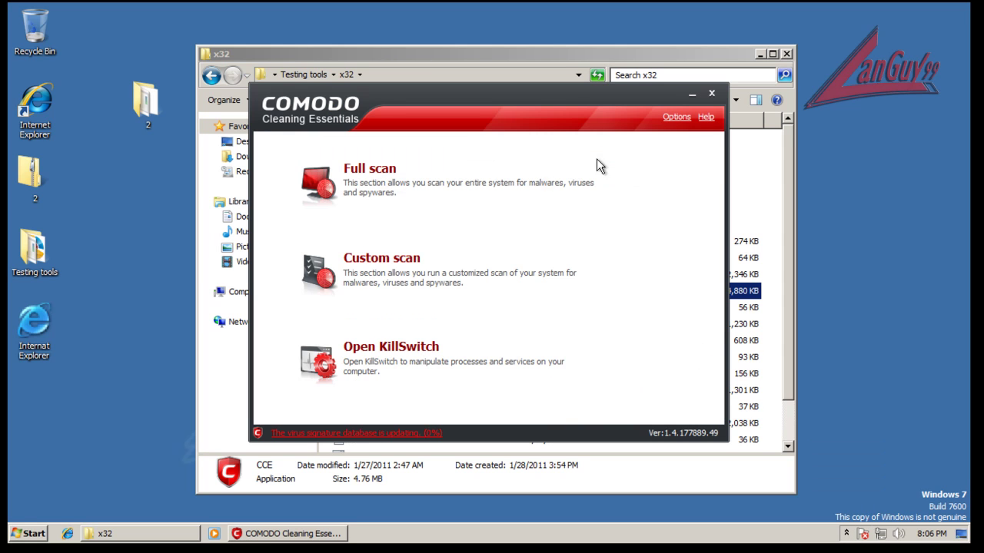
Decline the full scan's restart, and enable unhooking possible kernel hooks before cleaning and checking for suspicious MBR in full scan
click(370, 181)
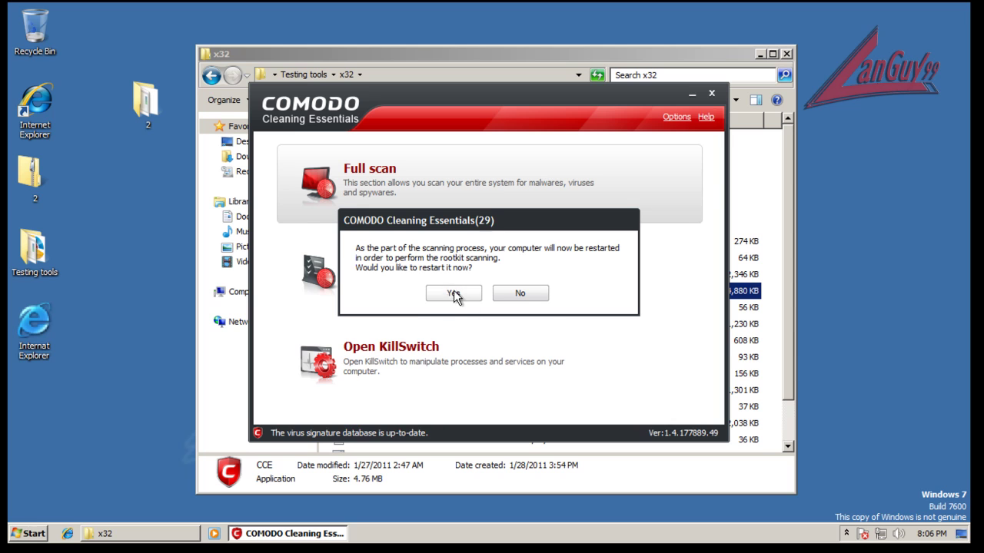
click(530, 296)
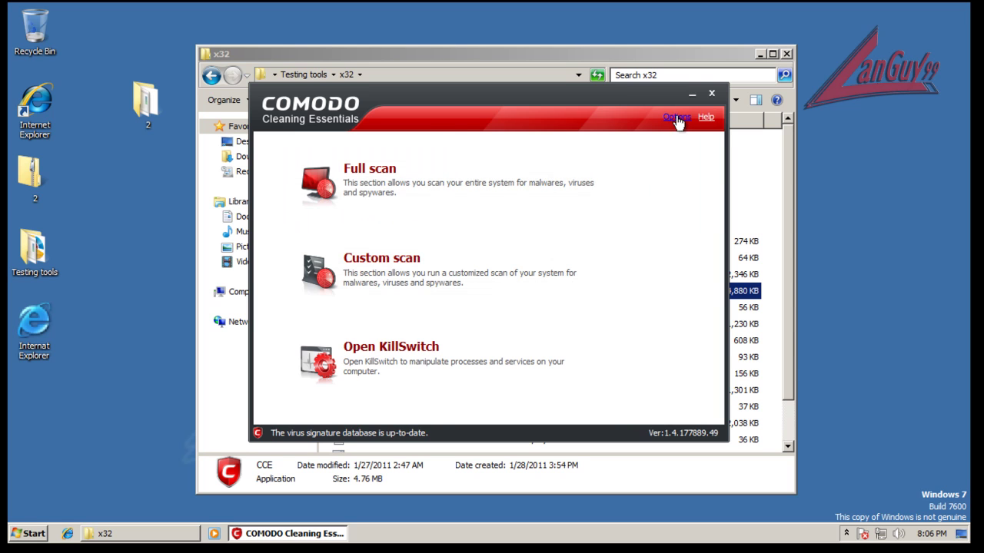
click(677, 119)
click(345, 149)
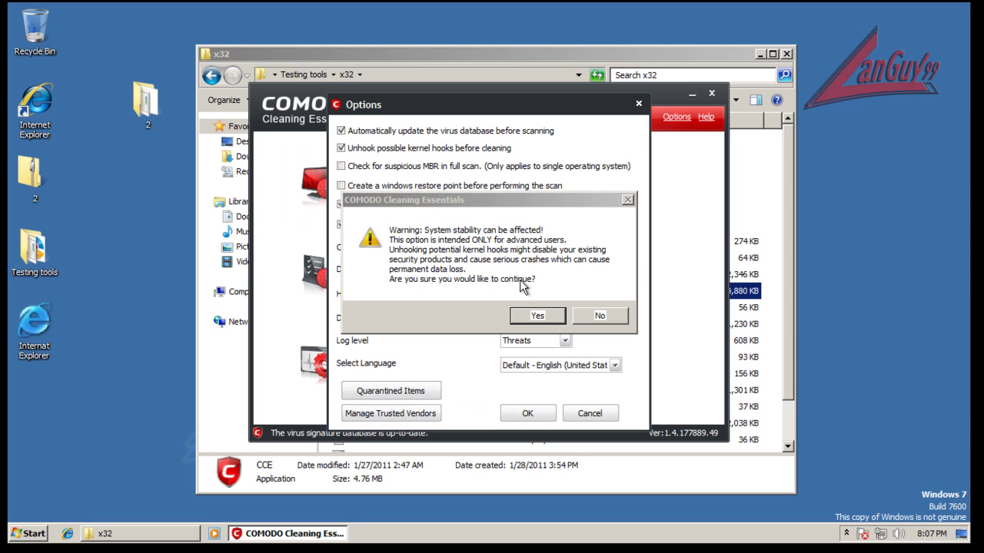
click(537, 317)
click(341, 166)
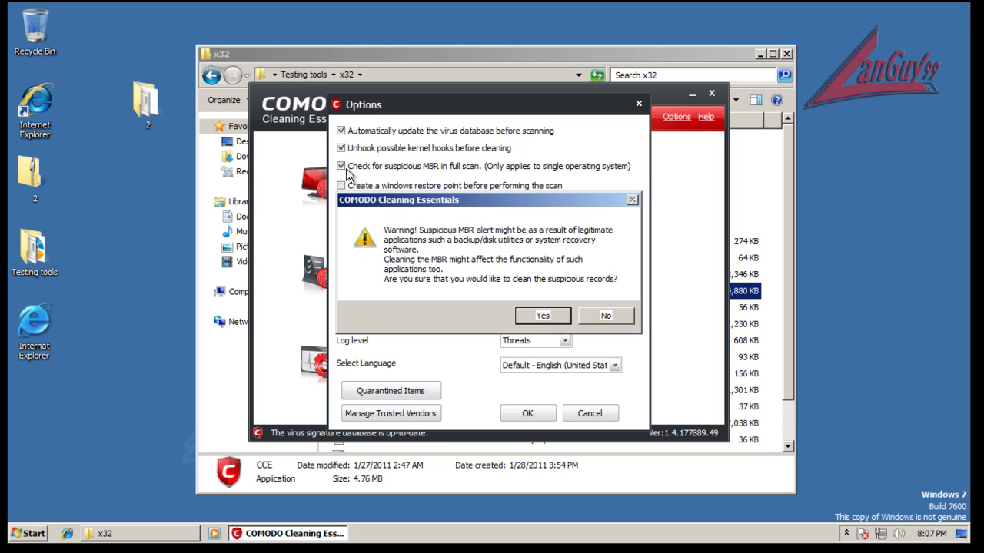
click(547, 317)
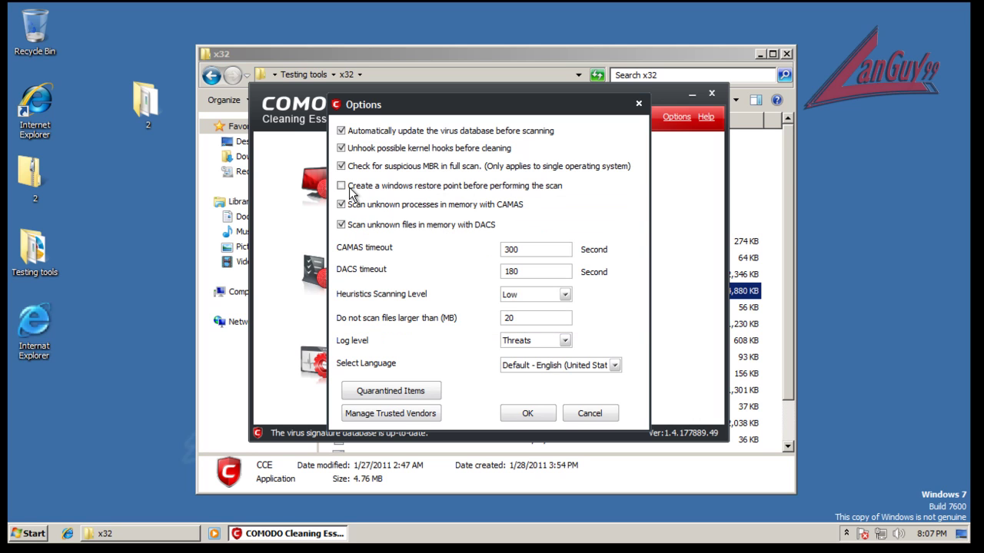
click(527, 415)
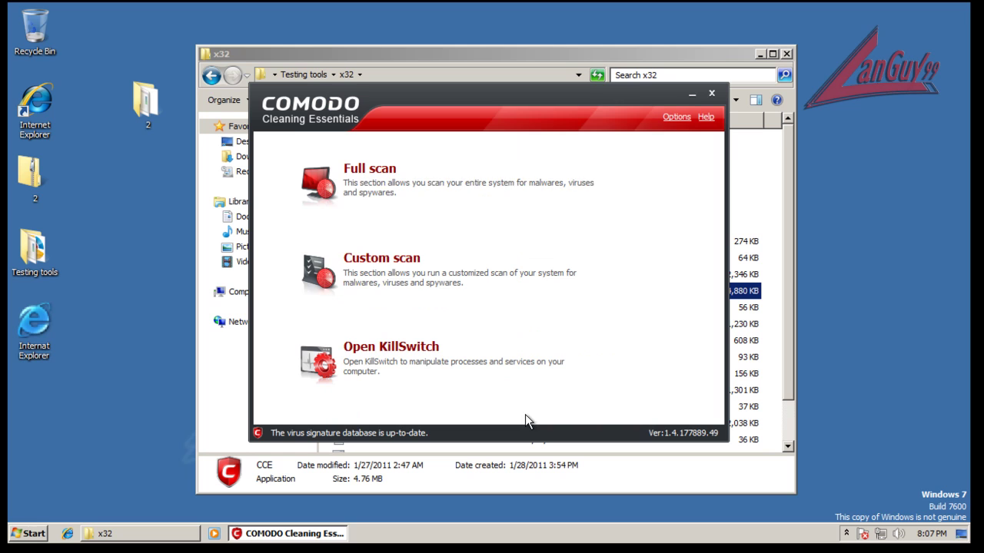
Start a full scan and accept the computer restart for the rootkit scanning
click(370, 186)
click(455, 293)
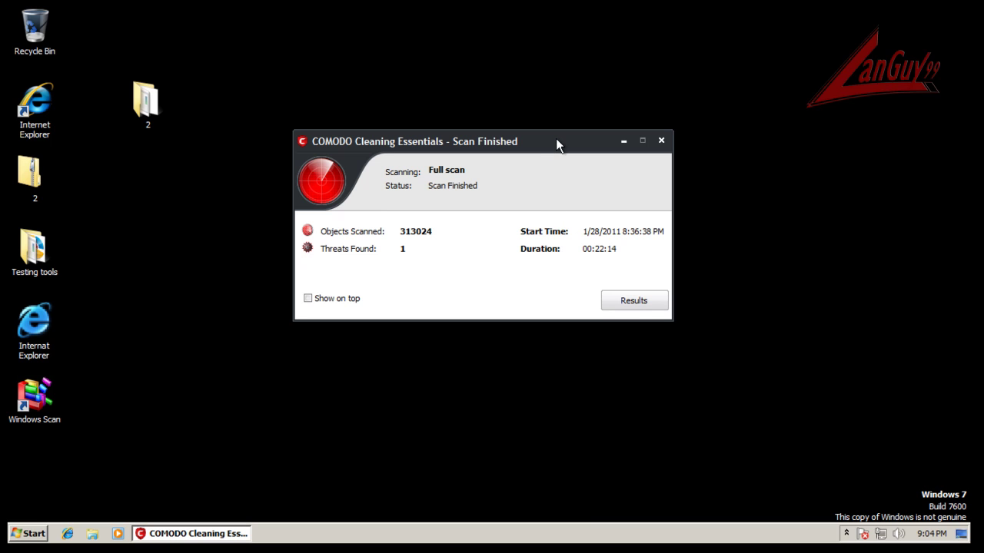
Examine the sample files in folder 2 on the desktop after the full scan, and close the folder
click(166, 366)
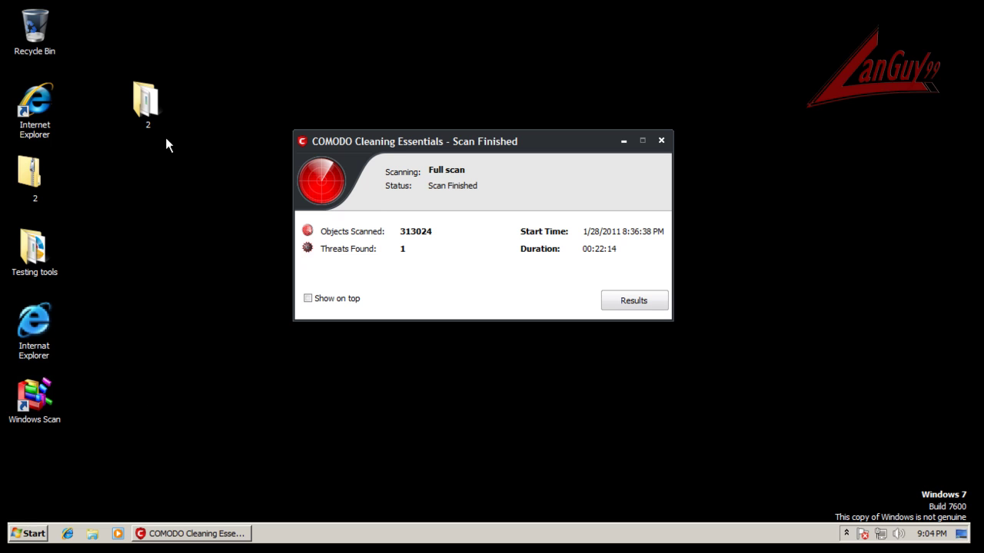
double_click(149, 93)
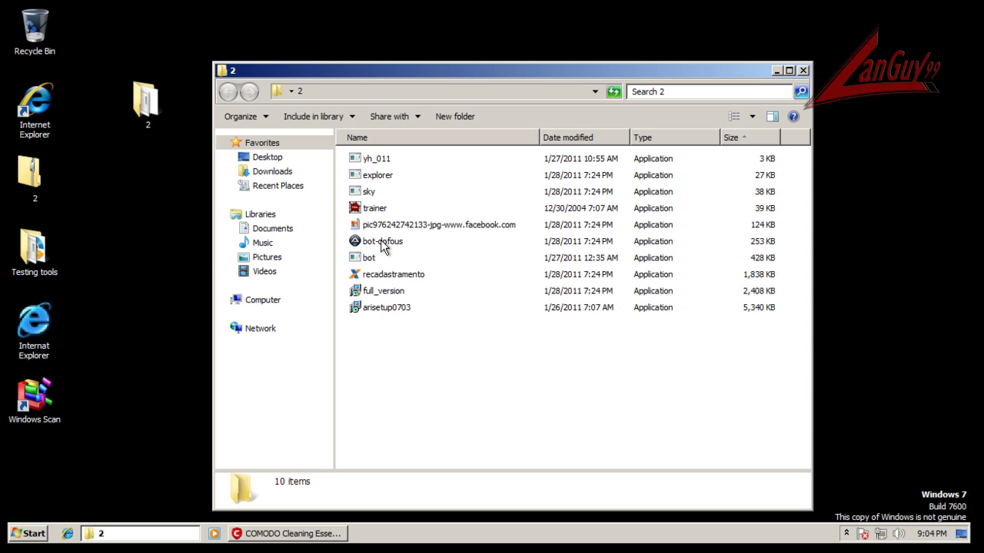
click(801, 76)
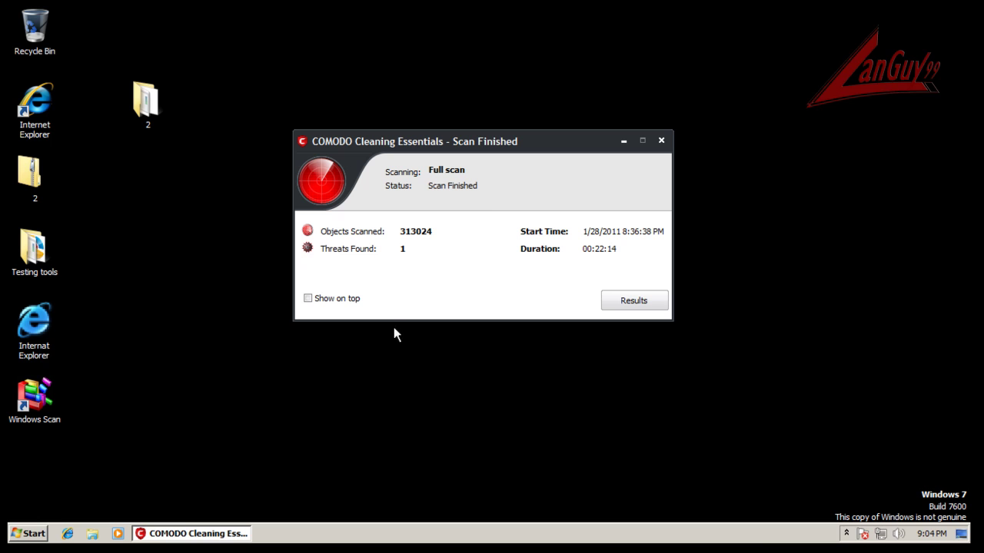
Run msconfig and show the startup items in System Configuration
right_click(764, 538)
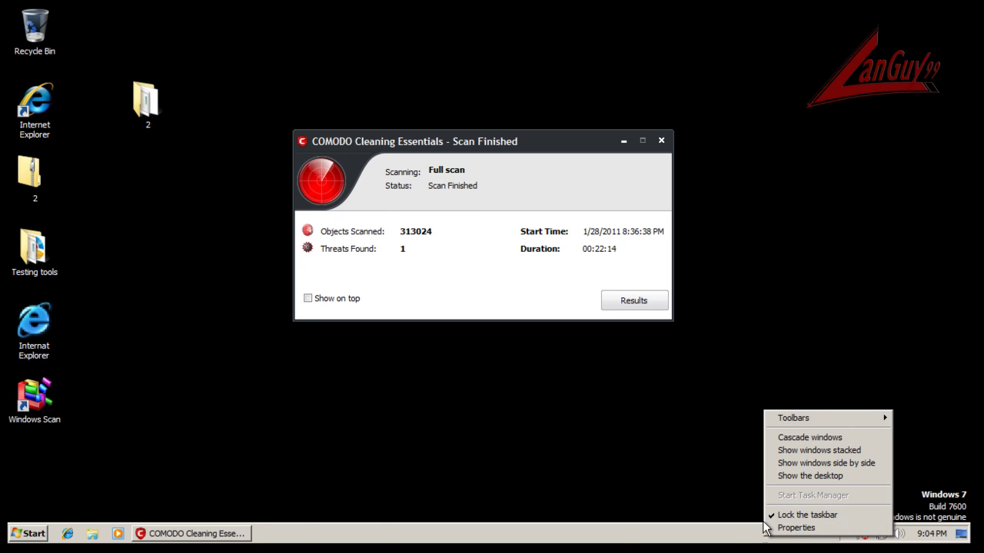
click(701, 478)
click(22, 533)
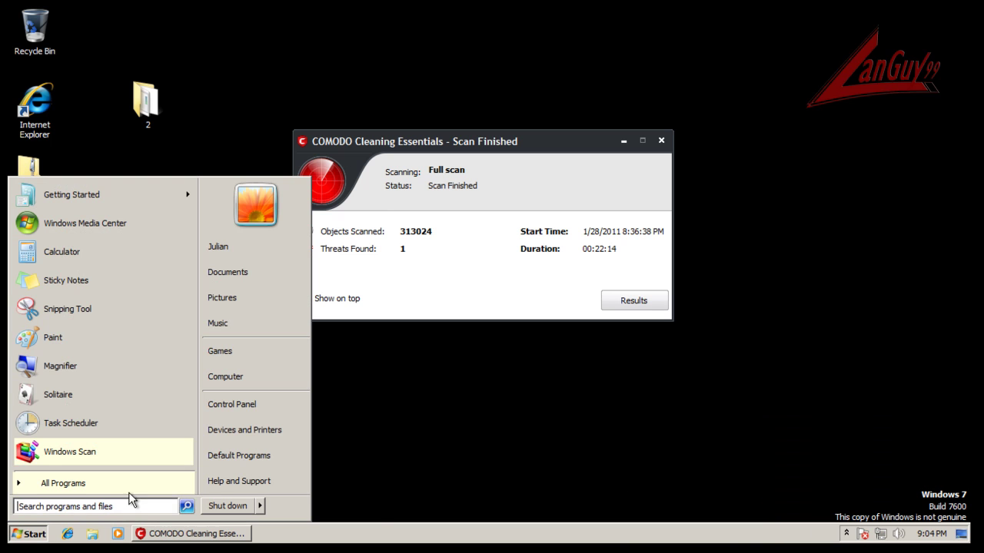
click(128, 506)
text(regedit)
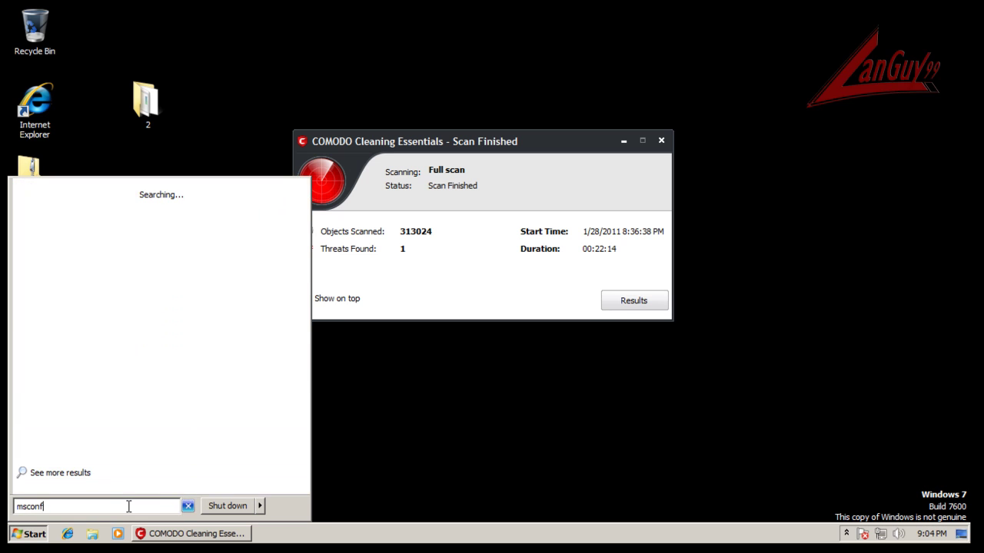
key(Return)
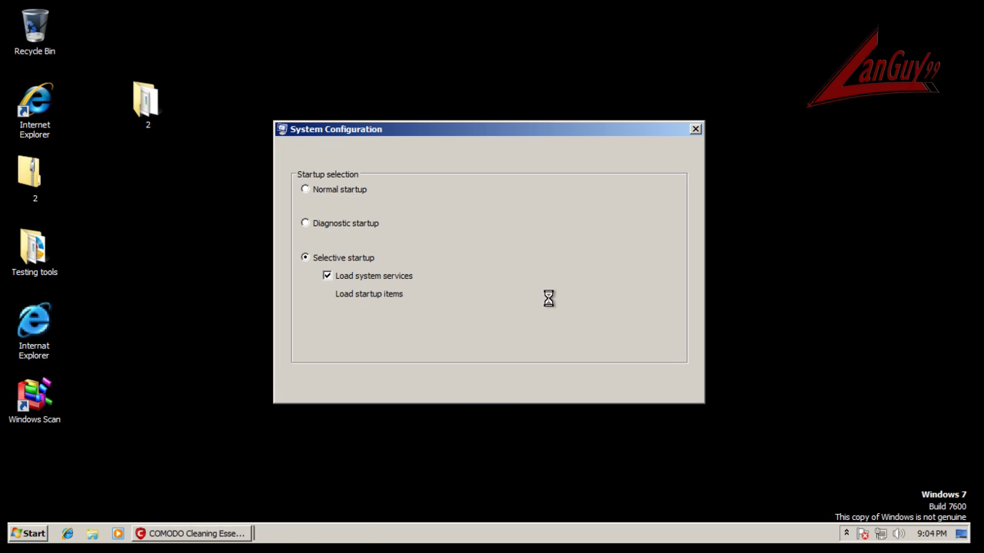
click(394, 151)
drag(389, 128, 206, 90)
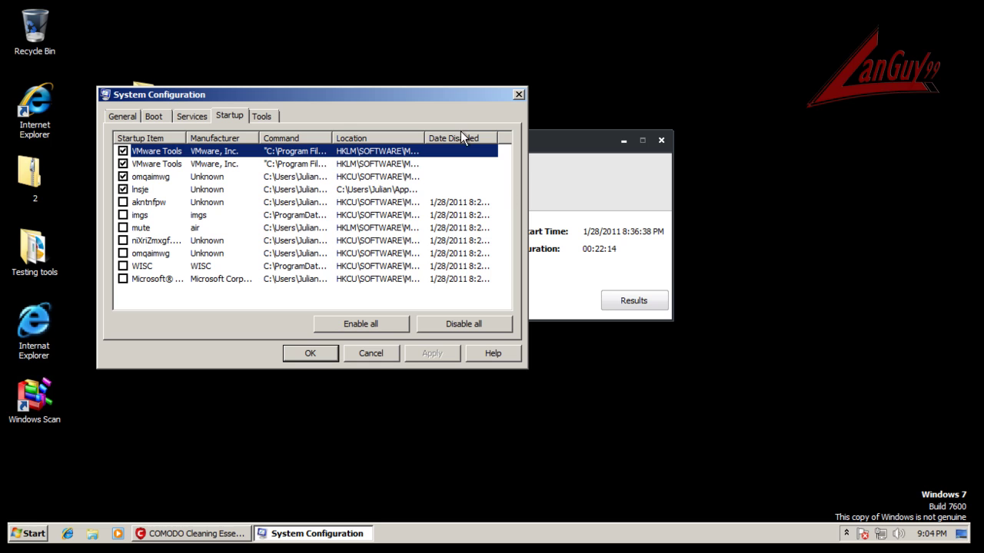
Examine the full command paths of the startup items, and close System Configuration without saving
double_click(329, 139)
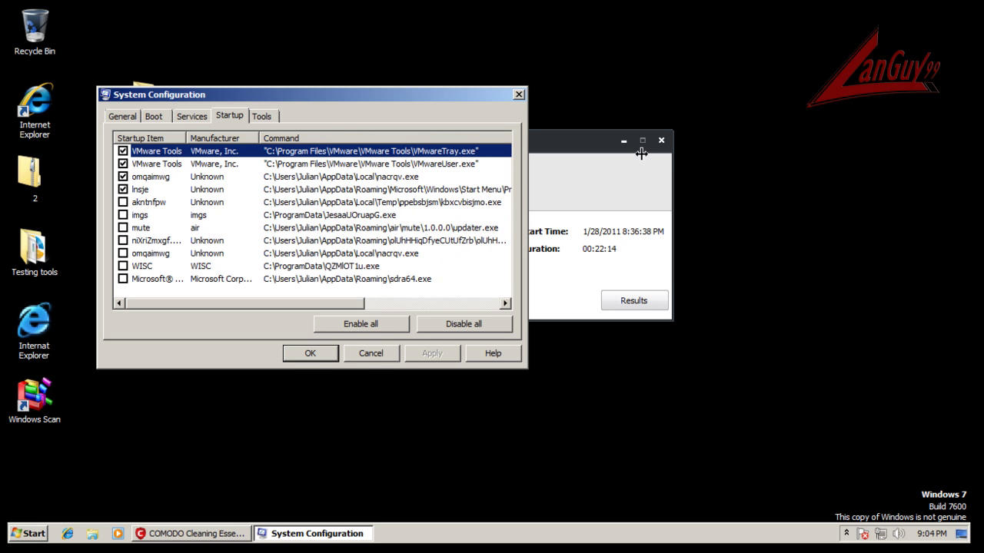
drag(304, 305, 191, 192)
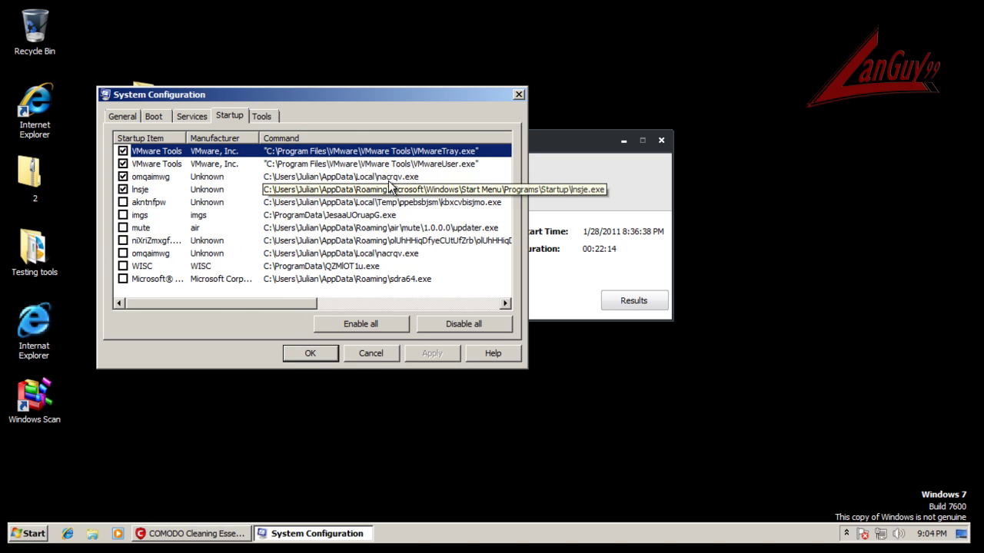
drag(281, 303, 381, 304)
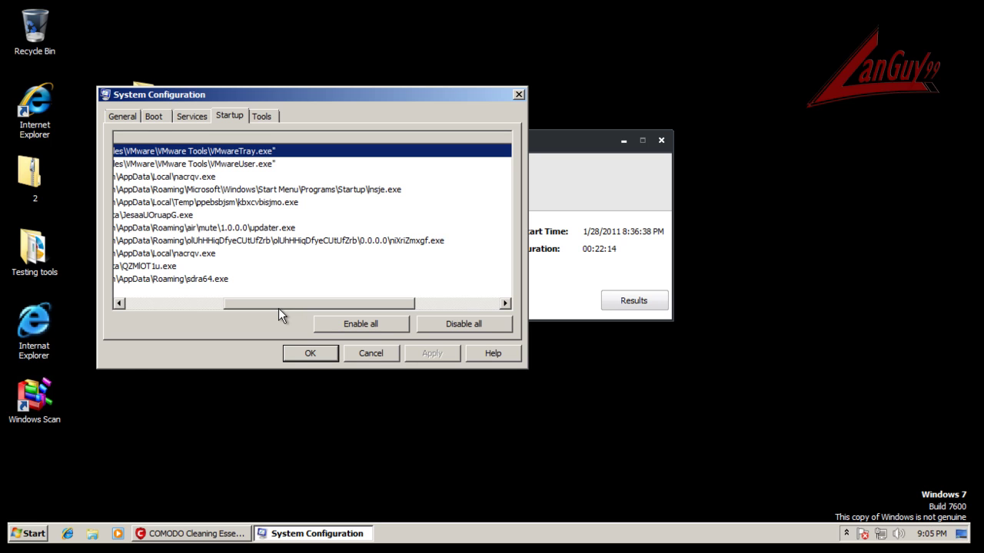
click(370, 352)
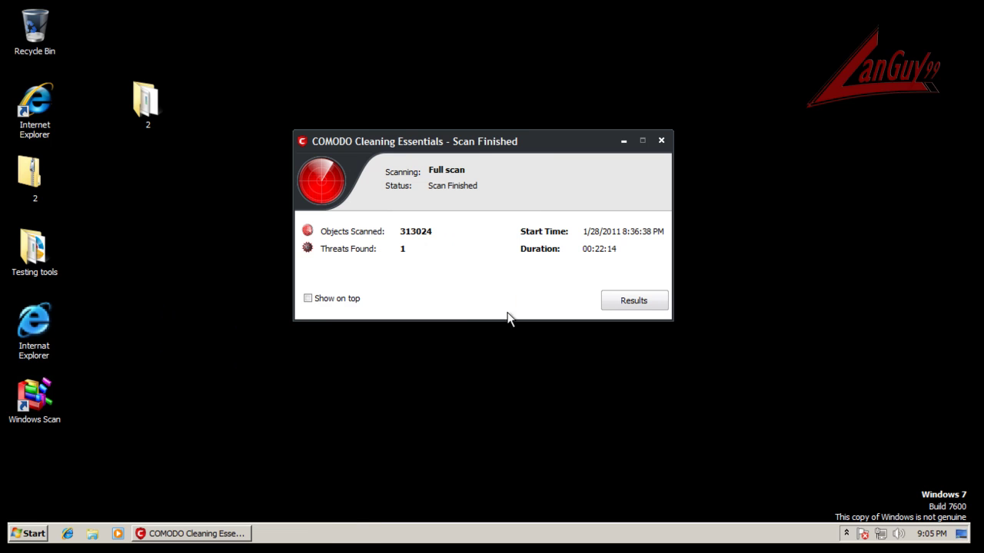
Clean the detected QZMlOT1u.exe threat from the full scan results, and decline the computer restart
click(648, 301)
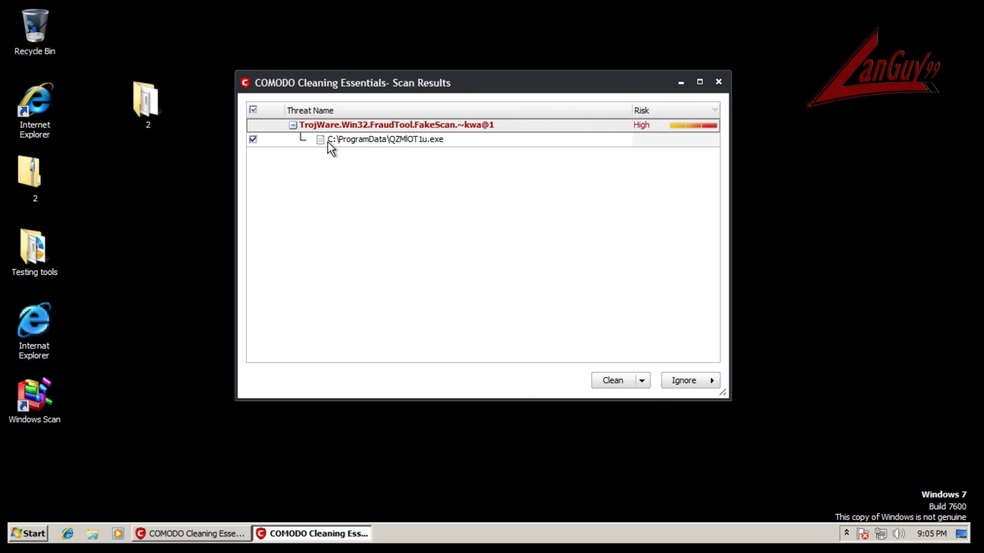
click(623, 385)
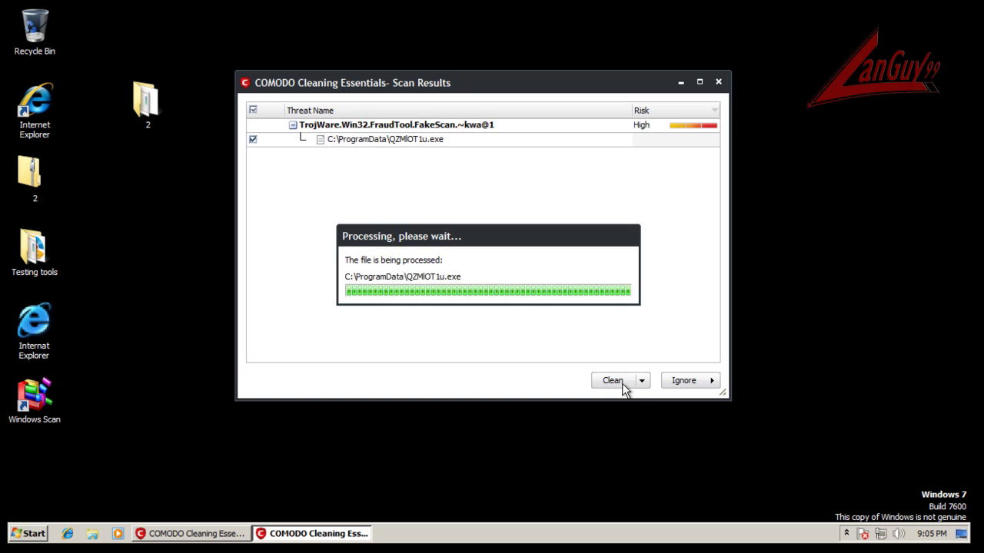
click(719, 82)
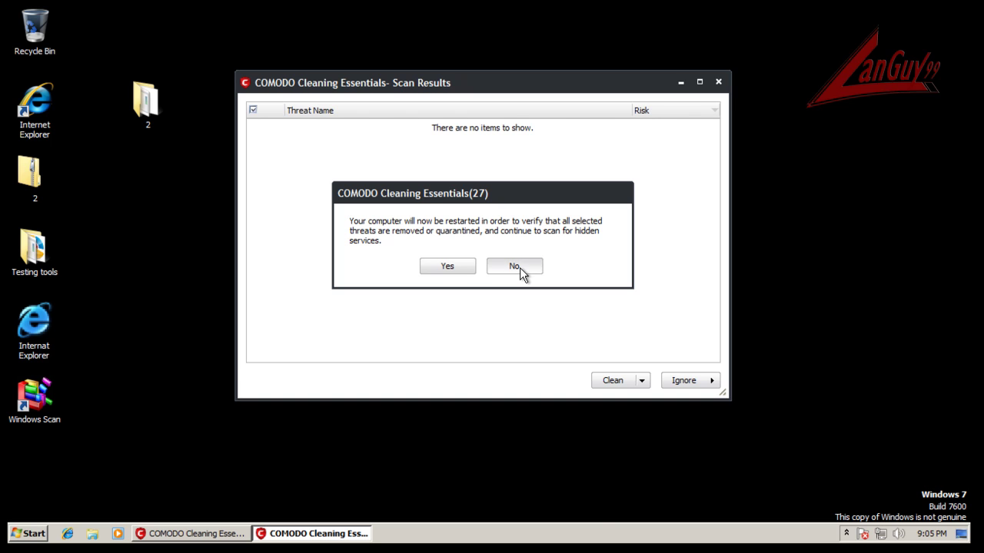
click(519, 268)
Run msconfig again and examine the startup items' command paths with the Command column widened
click(32, 538)
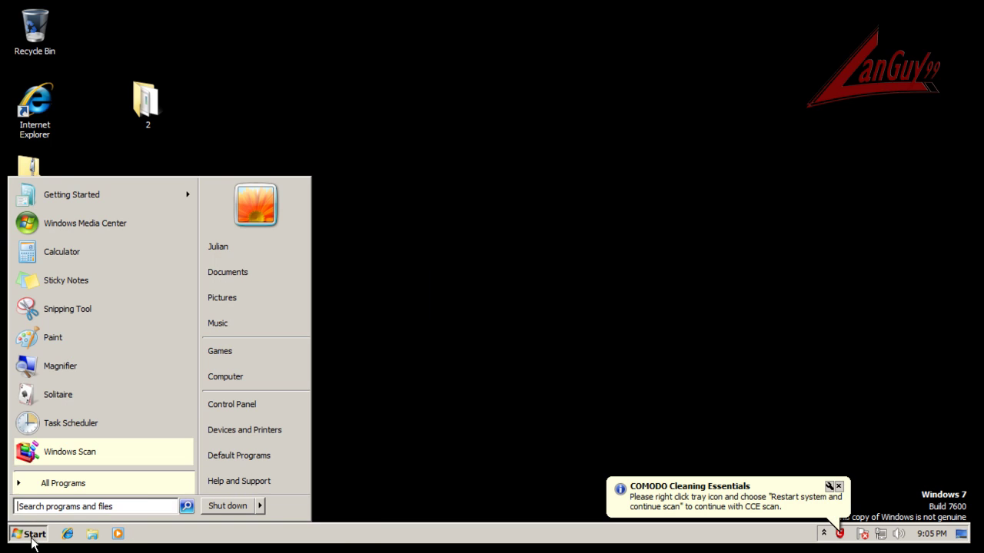
text(msconfig)
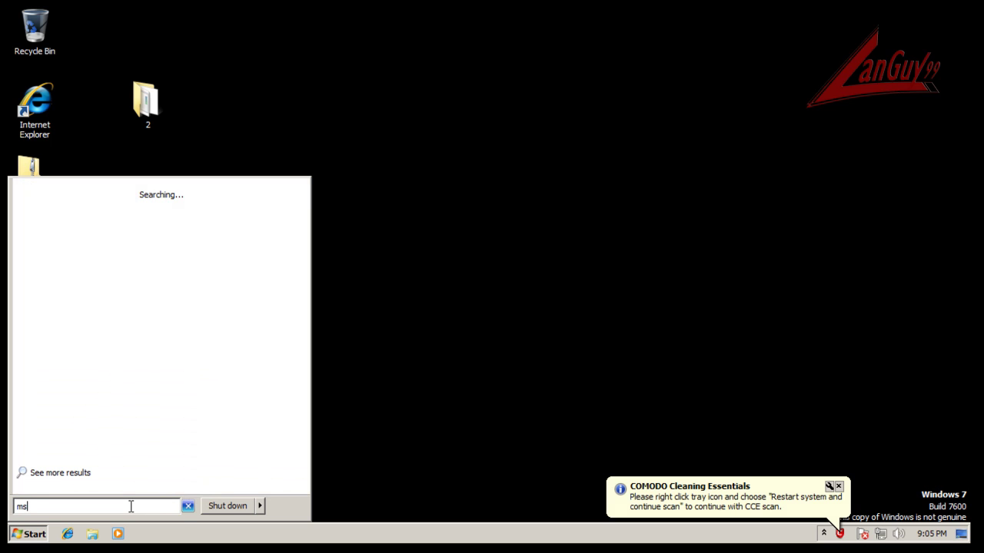
key(Return)
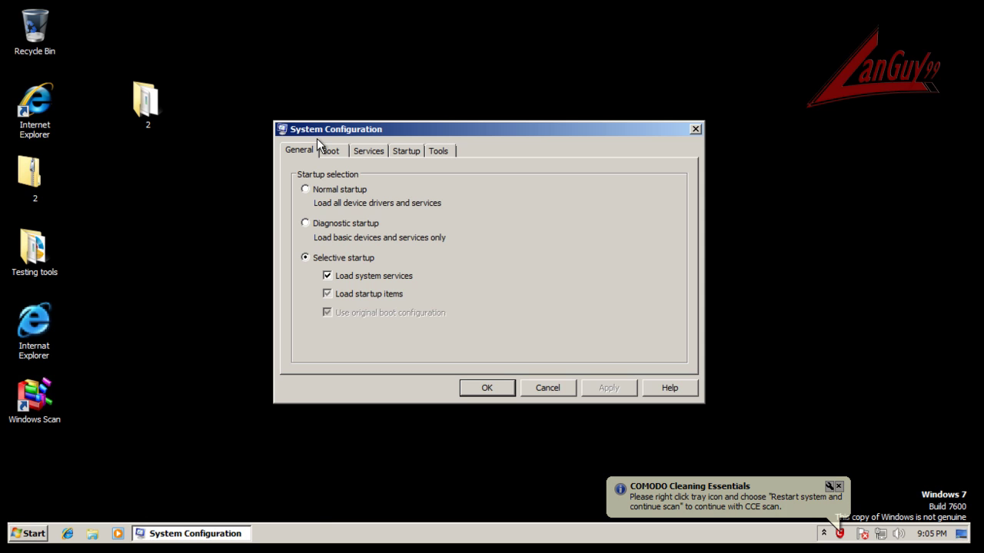
click(370, 150)
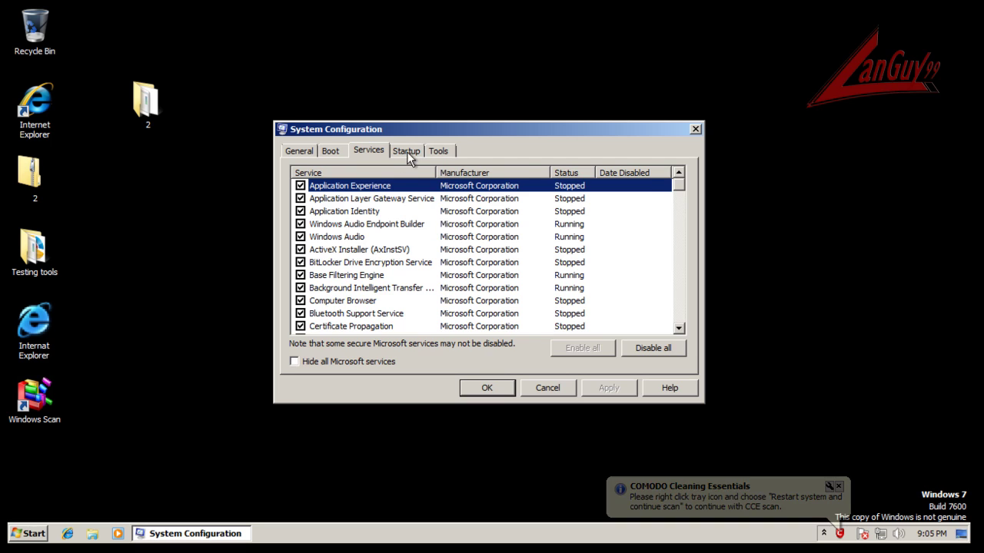
click(406, 152)
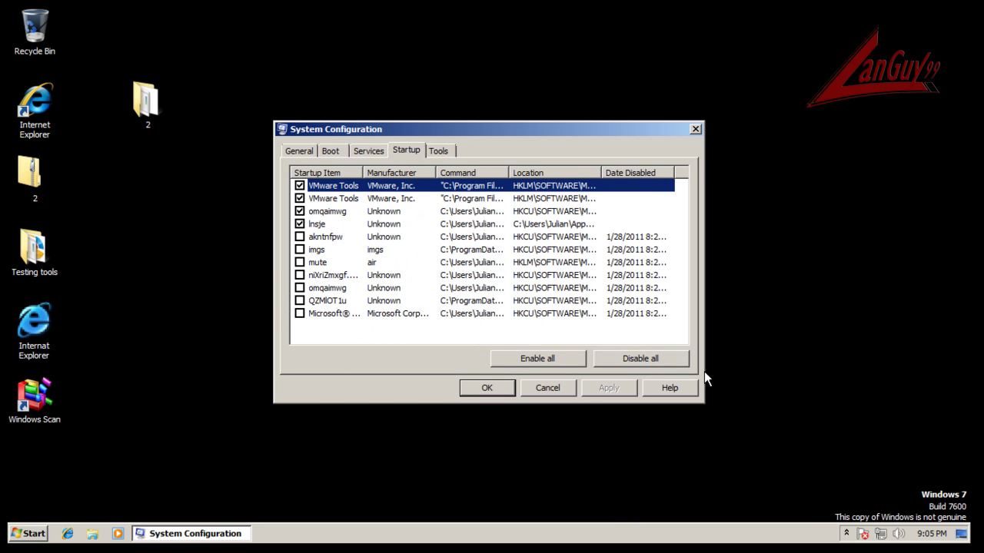
drag(509, 172, 596, 170)
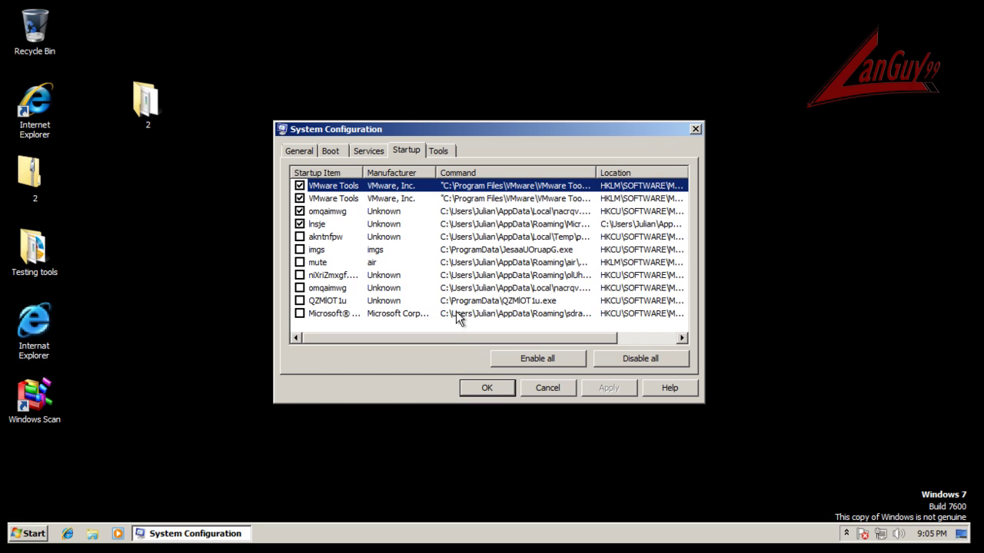
Enable the mute and niXriZmxgf startup items, apply the changes, and restart the computer
click(299, 262)
click(300, 276)
click(619, 387)
click(502, 388)
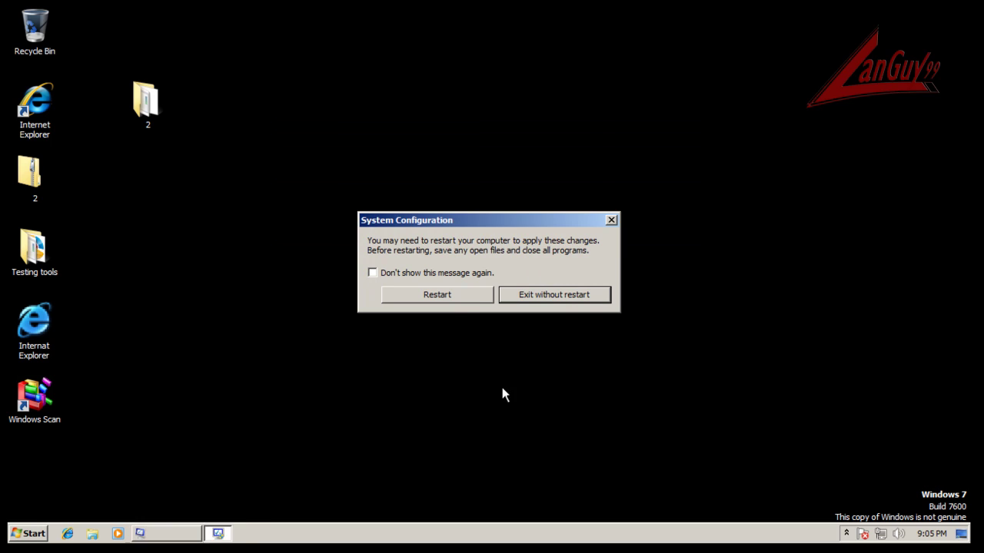
click(474, 298)
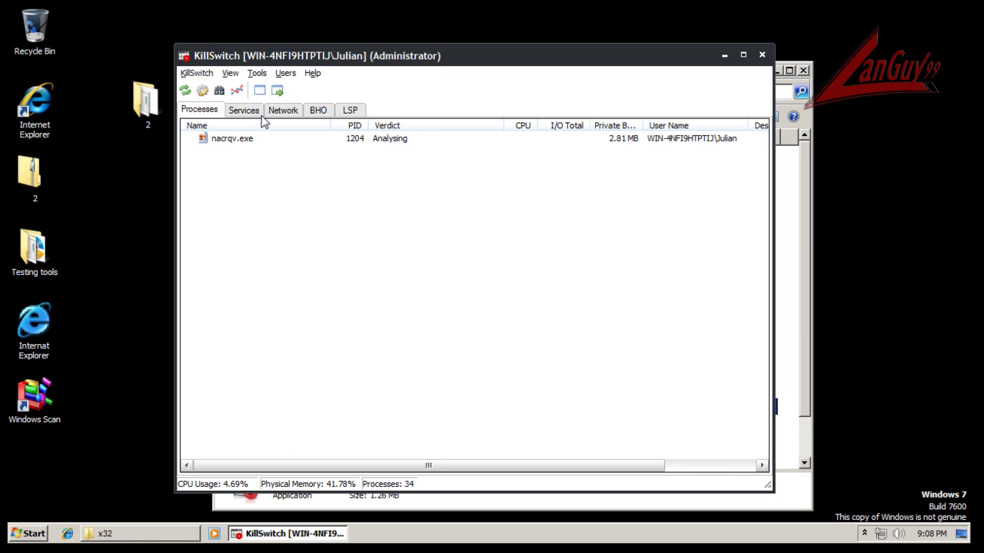
Examine the scanner verdicts in the properties of the nacrqv.exe process in KillSwitch
right_click(247, 140)
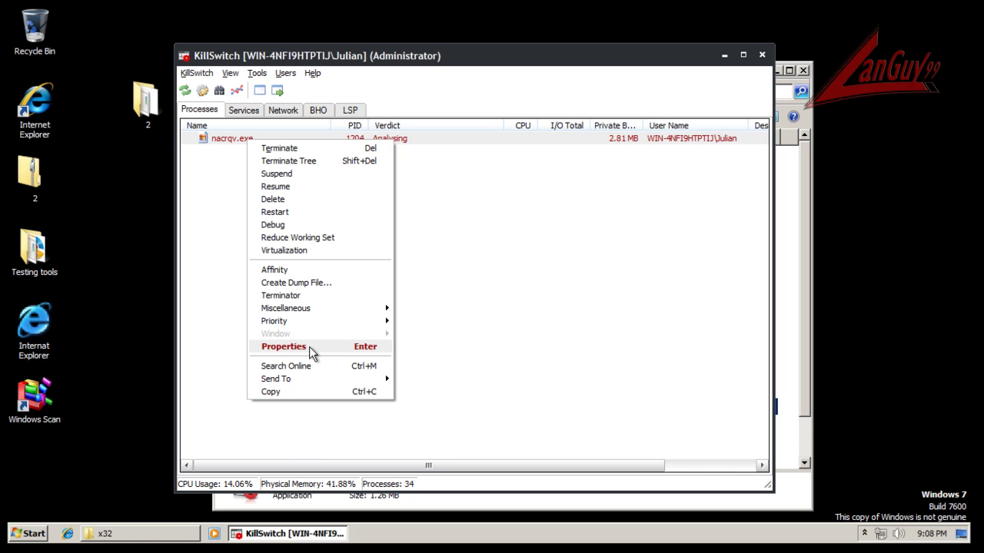
click(309, 346)
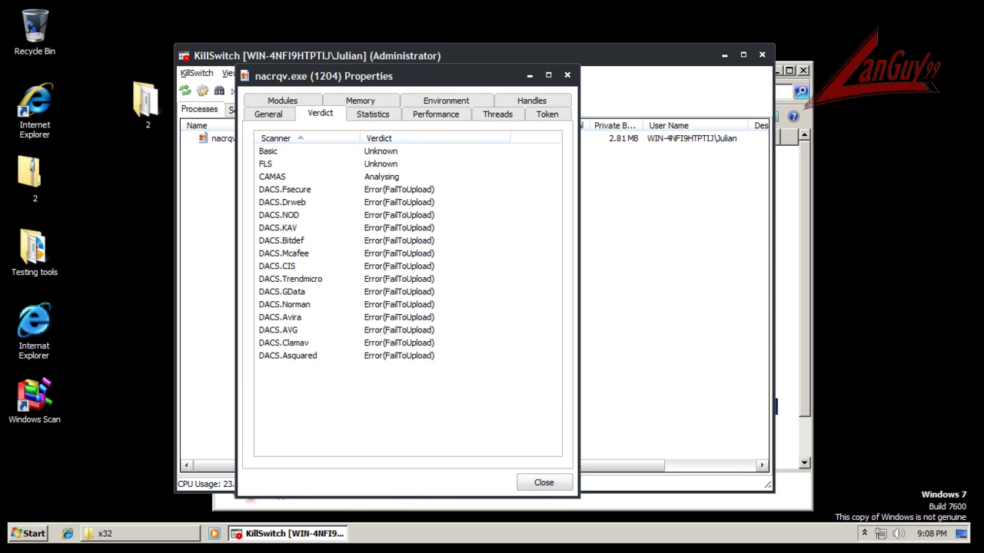
Check the Local Area Connection's TCP/IPv4 address and DNS settings in Control Panel, and close them without changes
click(28, 534)
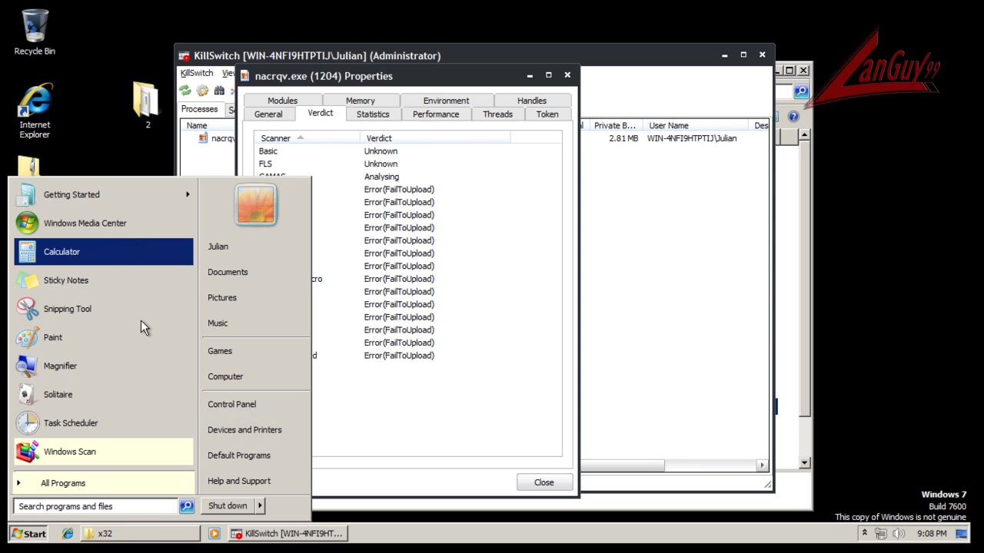
click(258, 403)
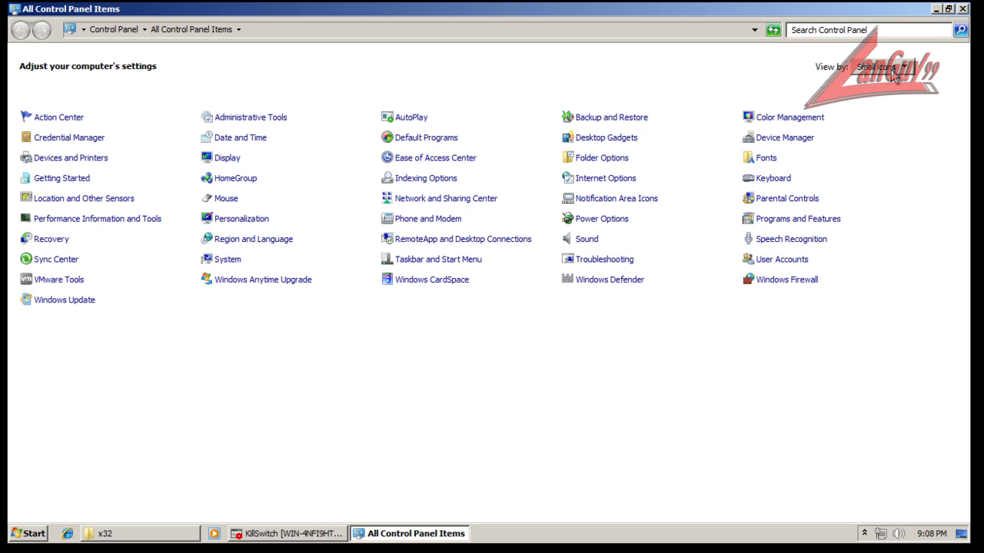
click(431, 201)
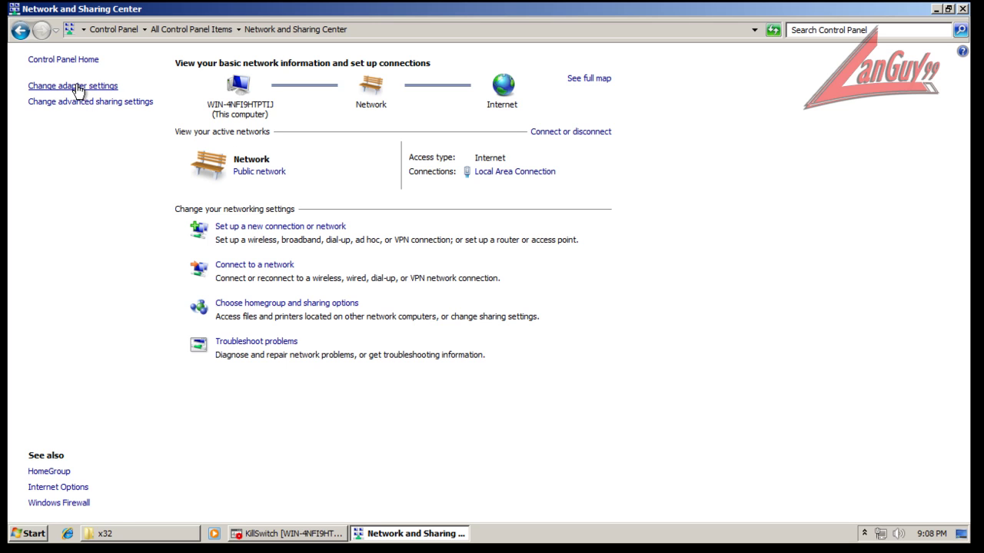
click(77, 93)
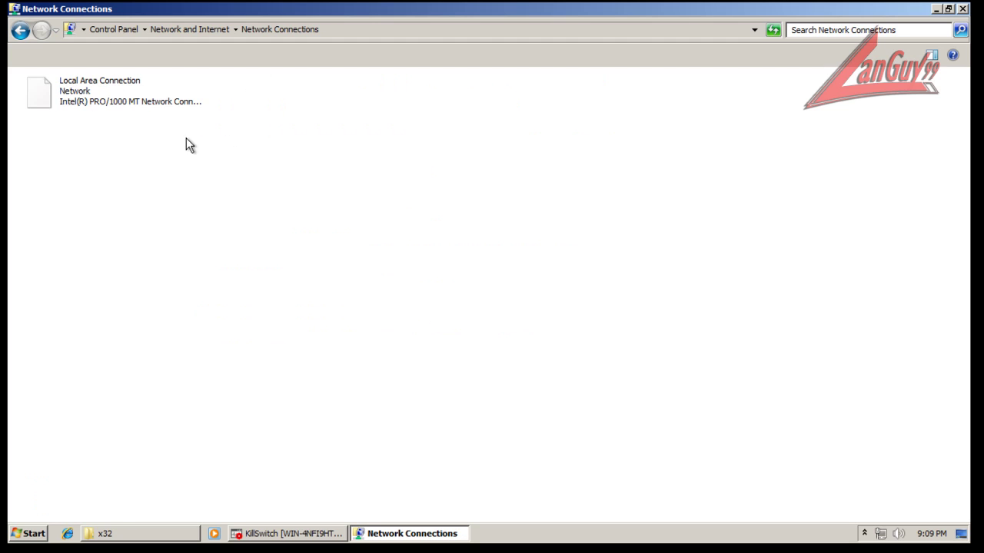
right_click(84, 97)
click(132, 216)
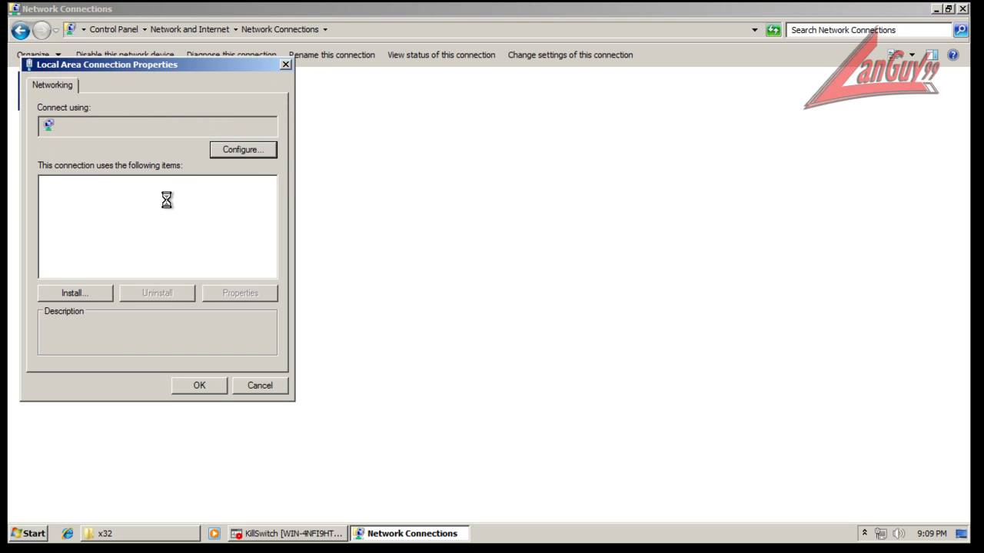
click(157, 234)
click(234, 293)
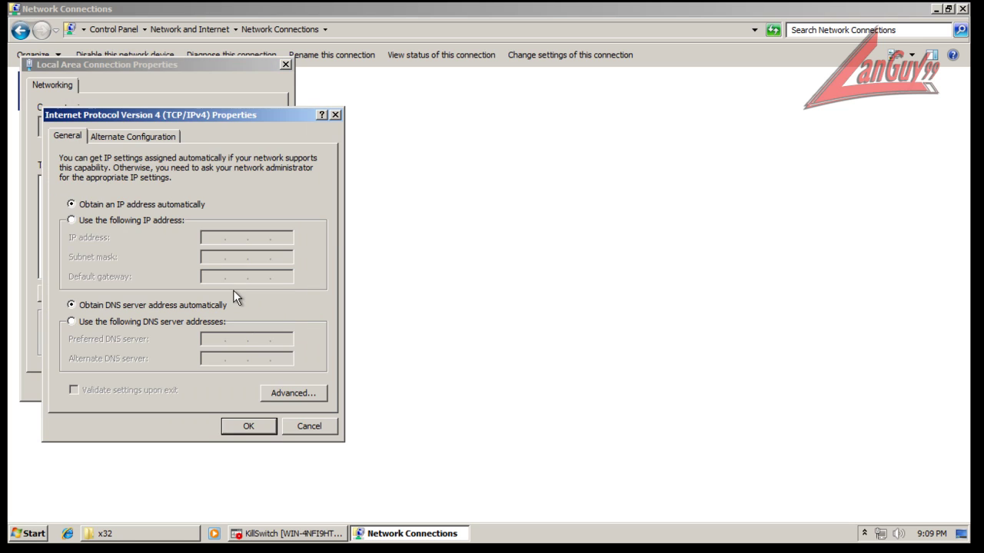
click(323, 426)
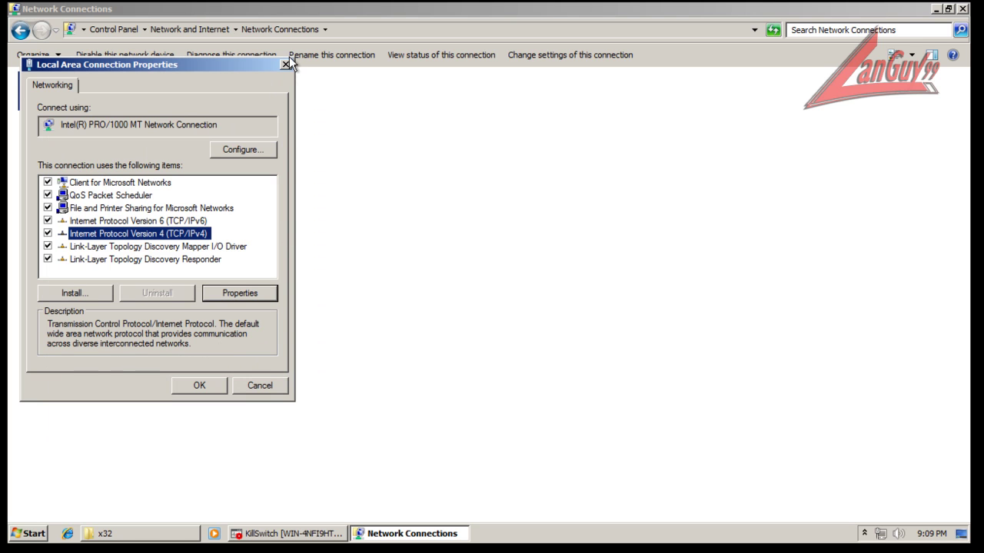
click(285, 64)
click(962, 9)
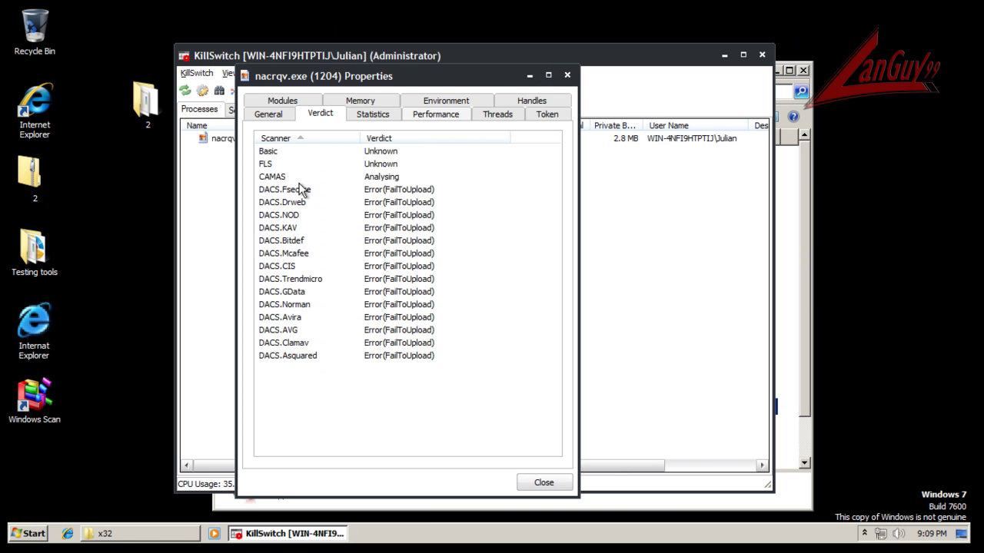
In Internet Explorer's LAN settings, clear the HTTP proxy address and port, turn off the proxy connection, and save the options
click(30, 543)
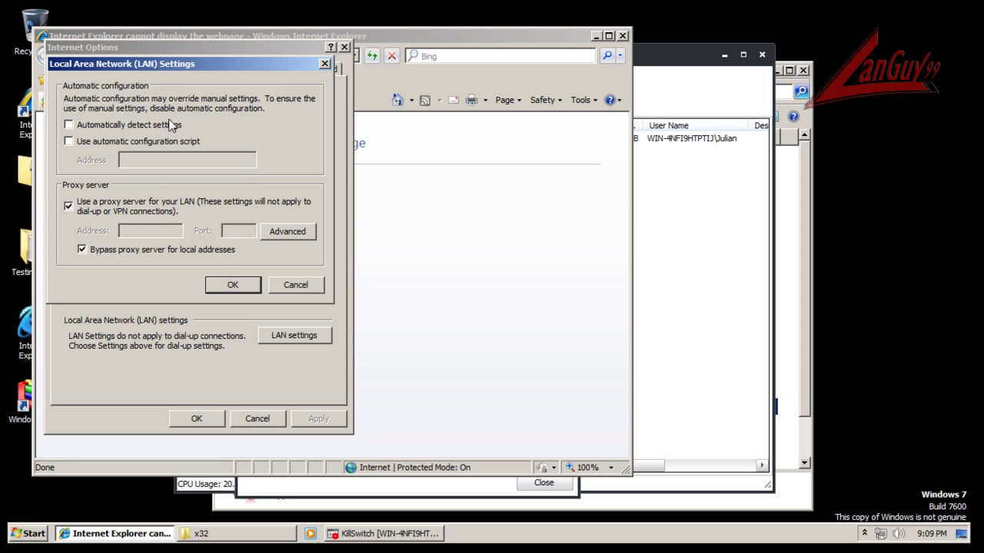
click(286, 233)
key(BackSpace)
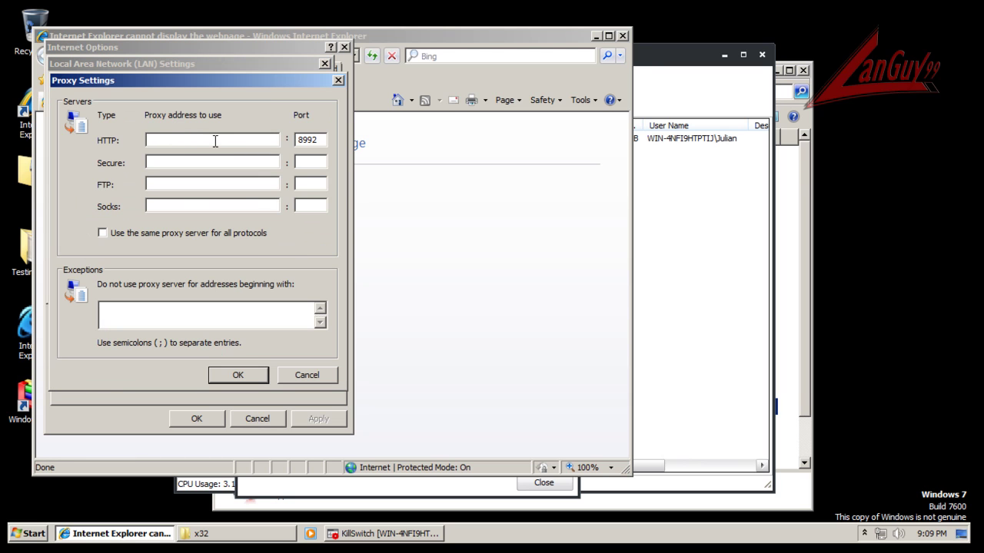
double_click(321, 141)
key(BackSpace)
click(239, 374)
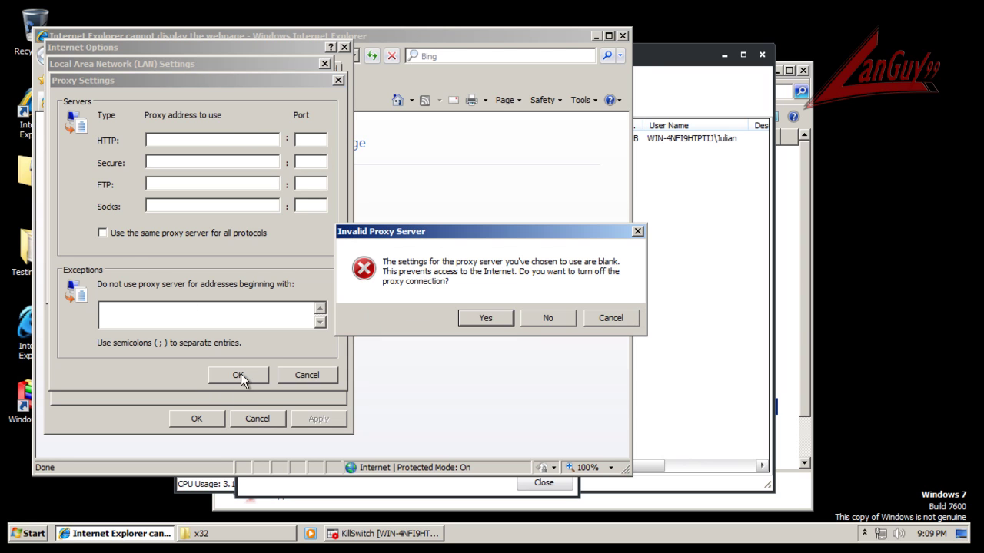
click(505, 317)
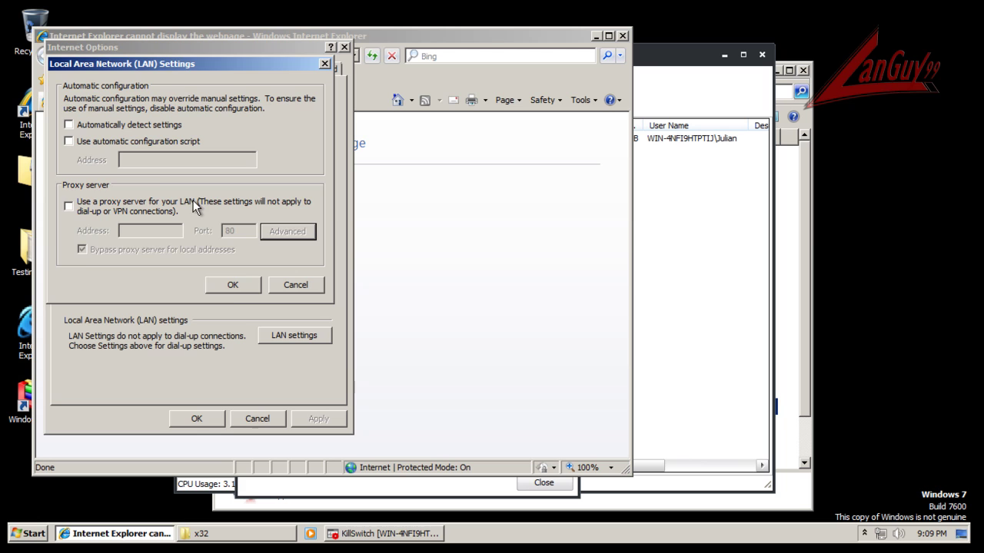
click(229, 289)
click(216, 422)
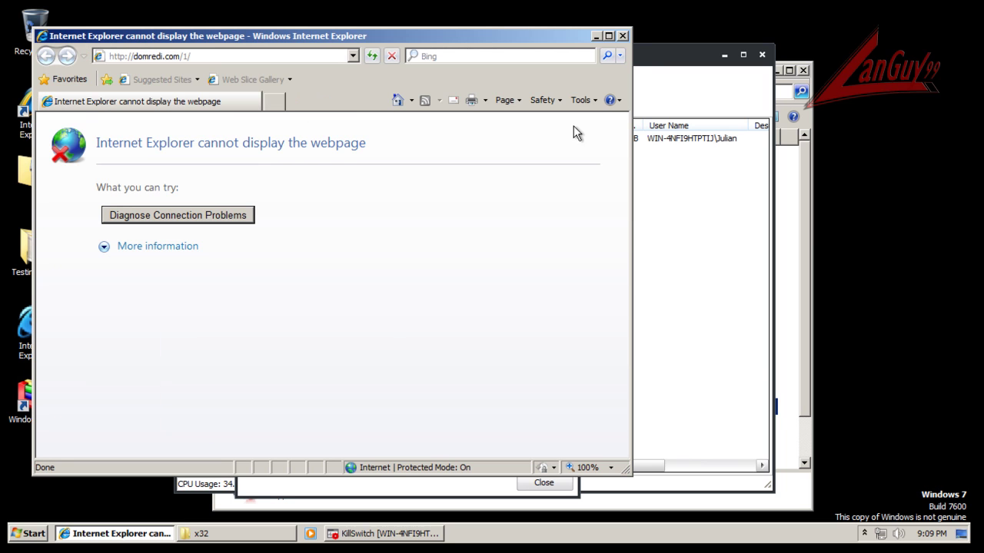
Reset Internet Explorer's home page to the default, load the home page to test the connection, and close the browser
click(592, 100)
click(453, 324)
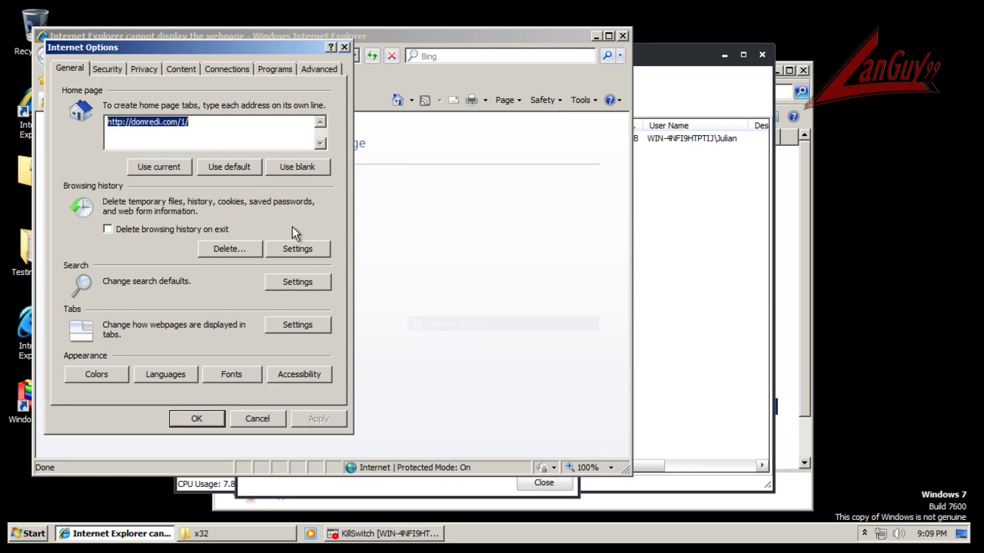
click(243, 171)
click(322, 418)
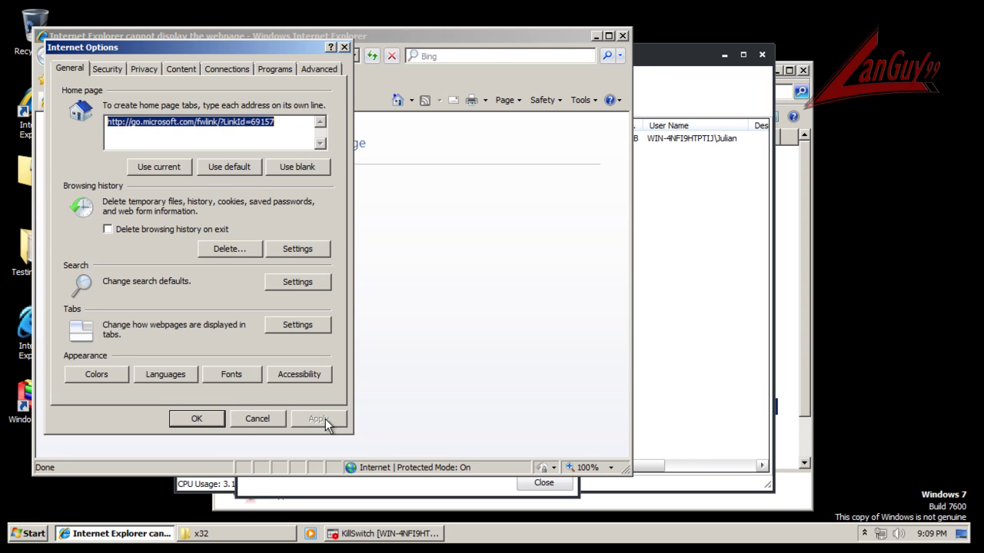
click(201, 418)
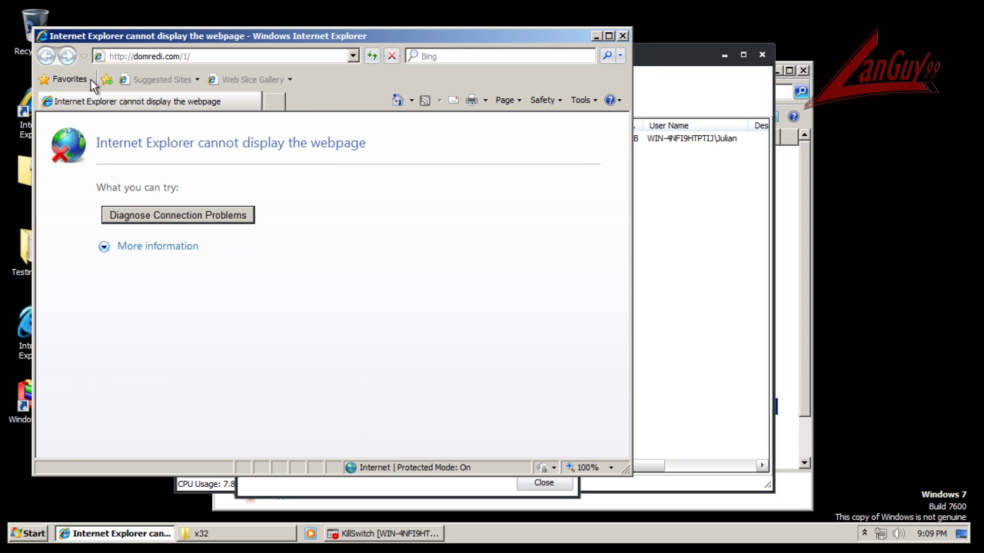
click(398, 100)
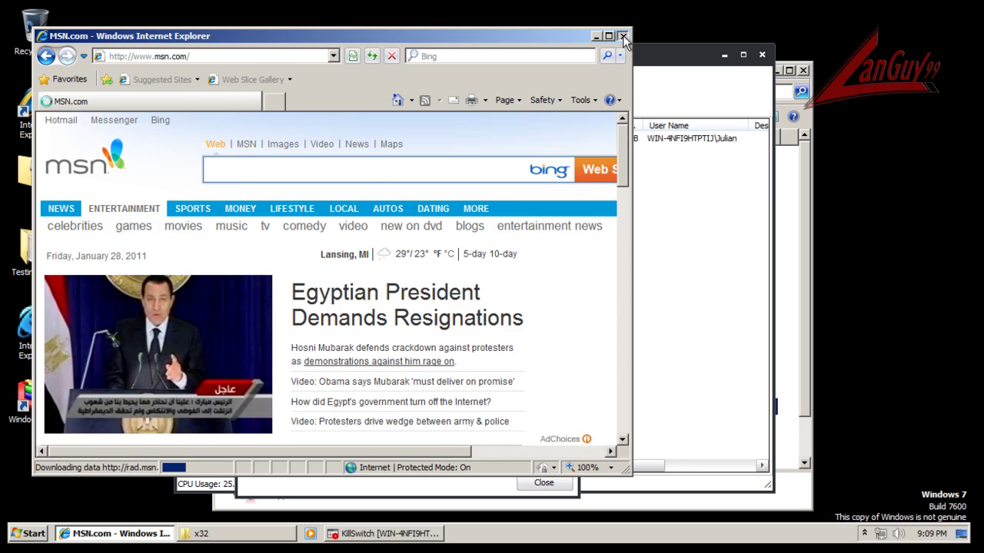
click(623, 35)
Close the nacrqv.exe properties, restart KillSwitch from the x32 folder with administrator approval, and bring its process list to the front
click(569, 75)
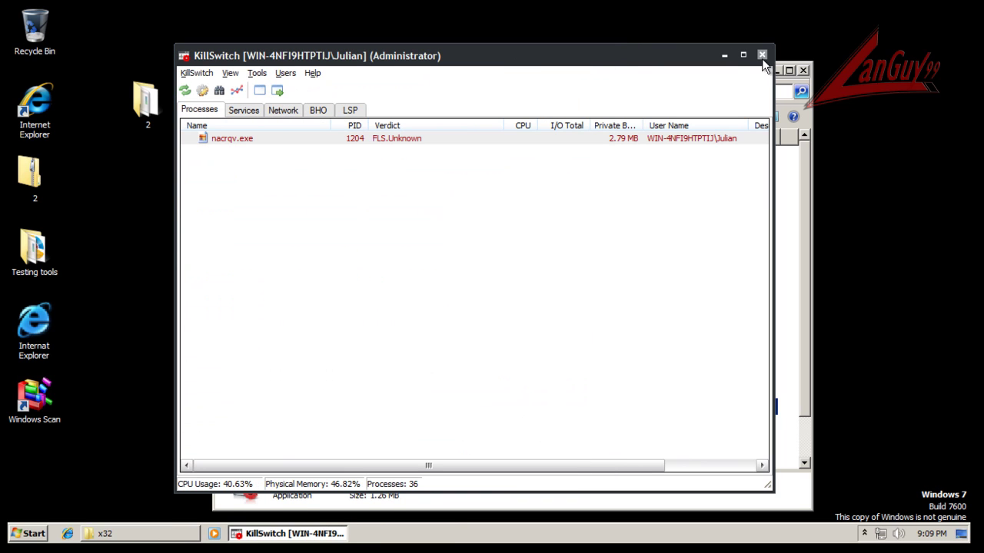
click(762, 56)
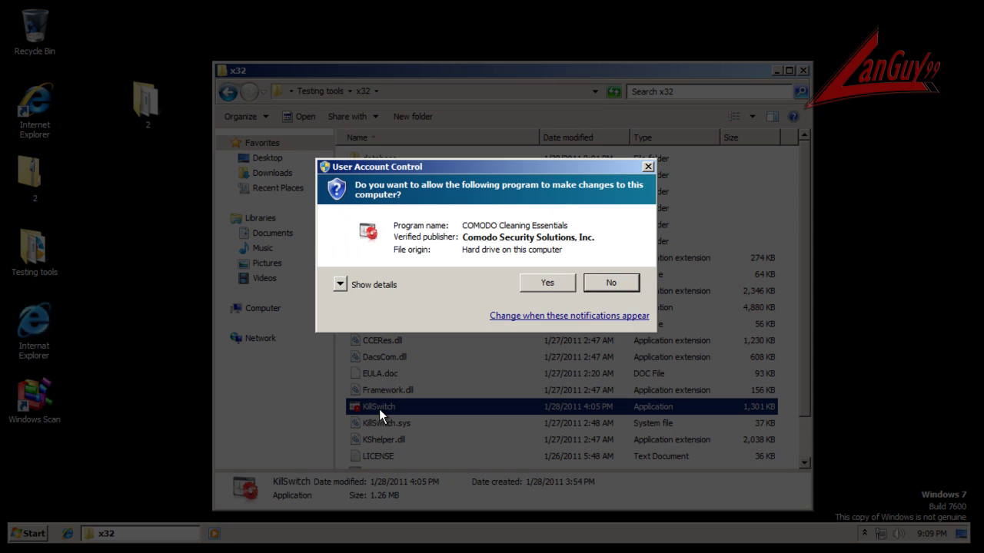
click(565, 279)
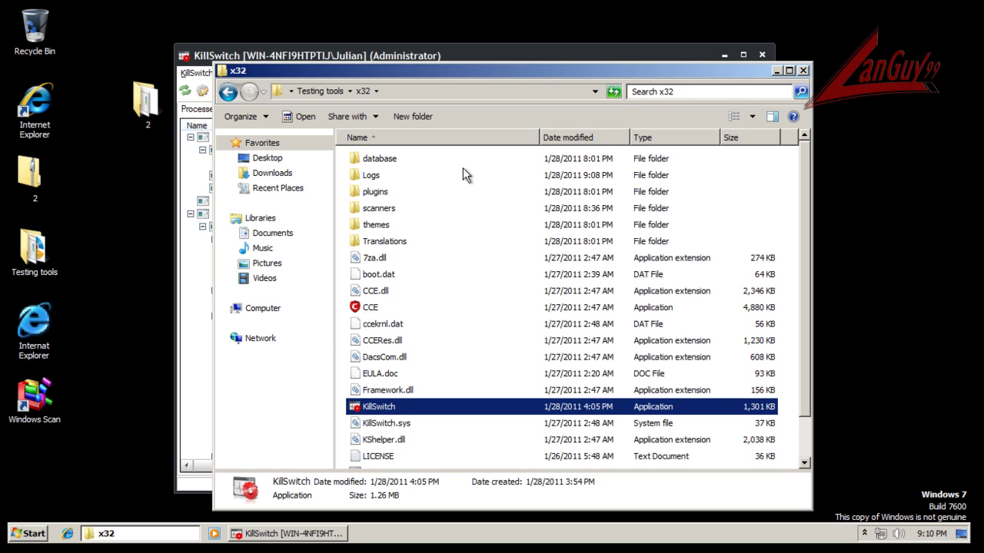
click(485, 54)
Examine the scanner verdicts for the nacrqv.exe process during its analysis and again once the analysis is done
scroll(411, 280, down, 5)
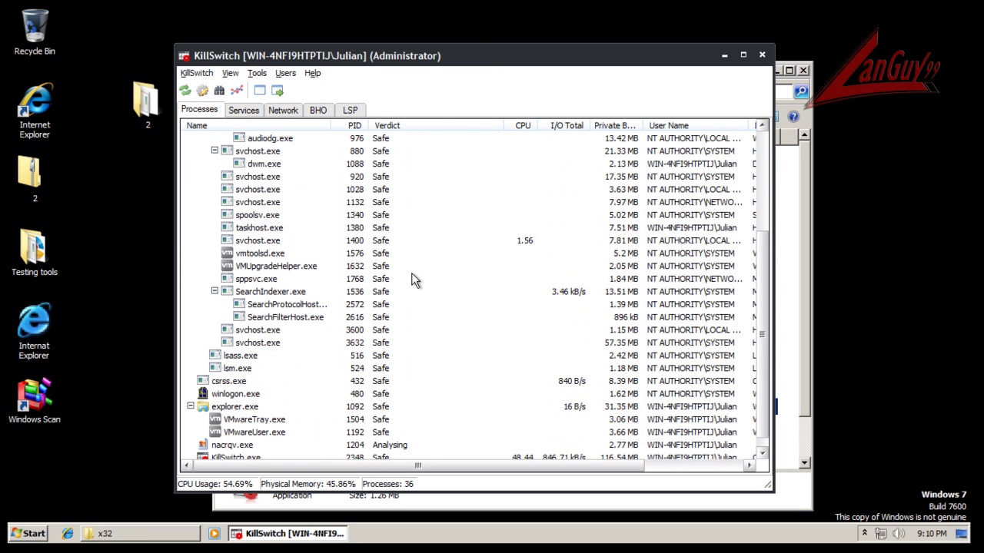
right_click(399, 435)
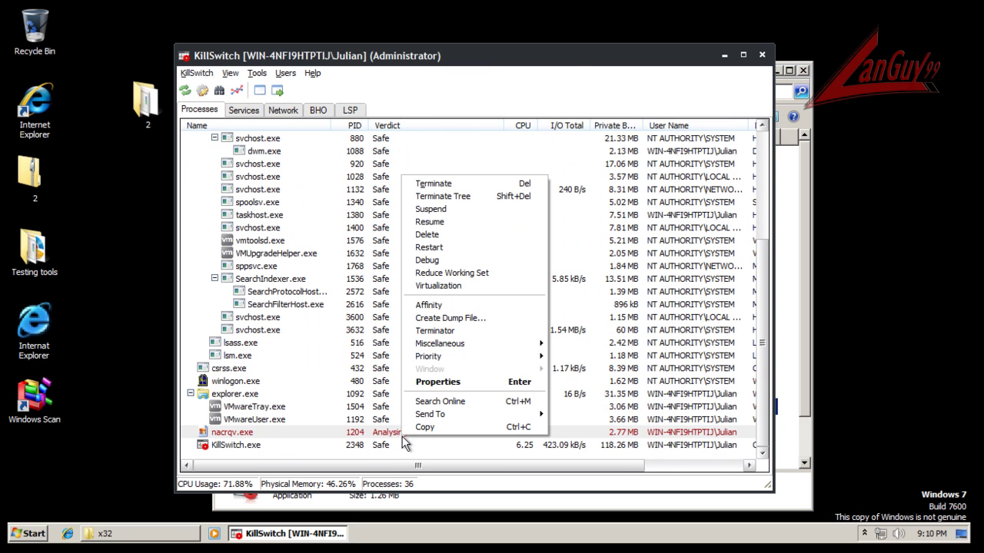
click(448, 375)
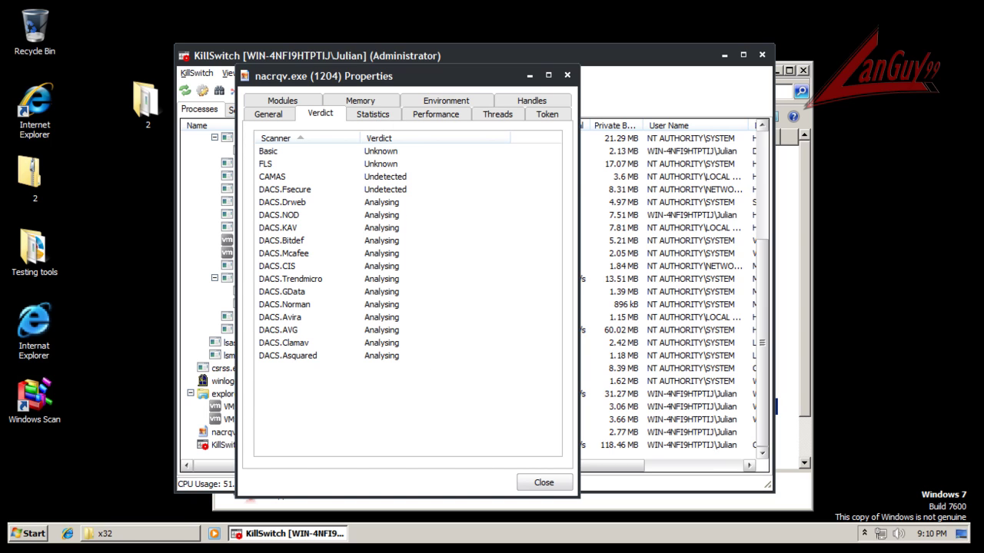
click(544, 482)
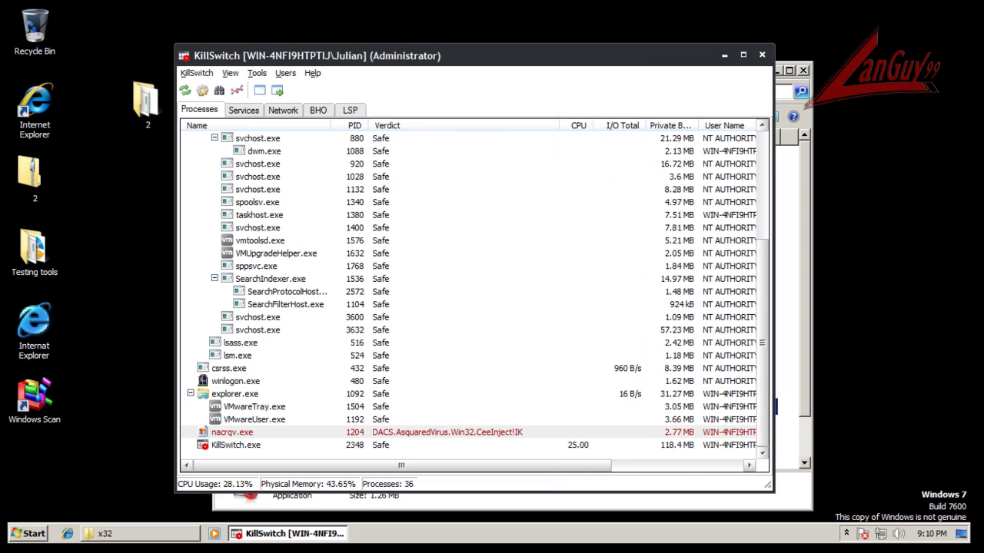
right_click(477, 435)
click(508, 377)
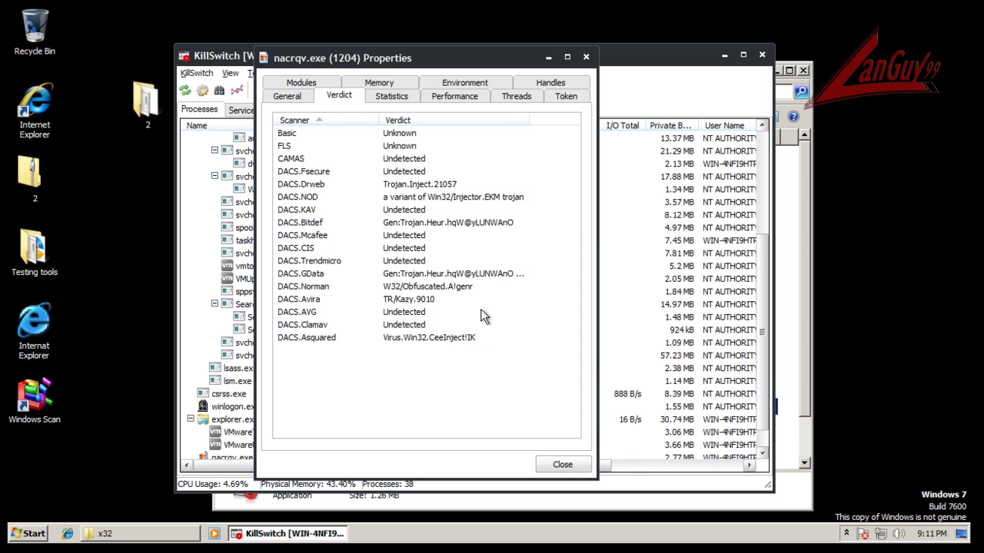
click(560, 464)
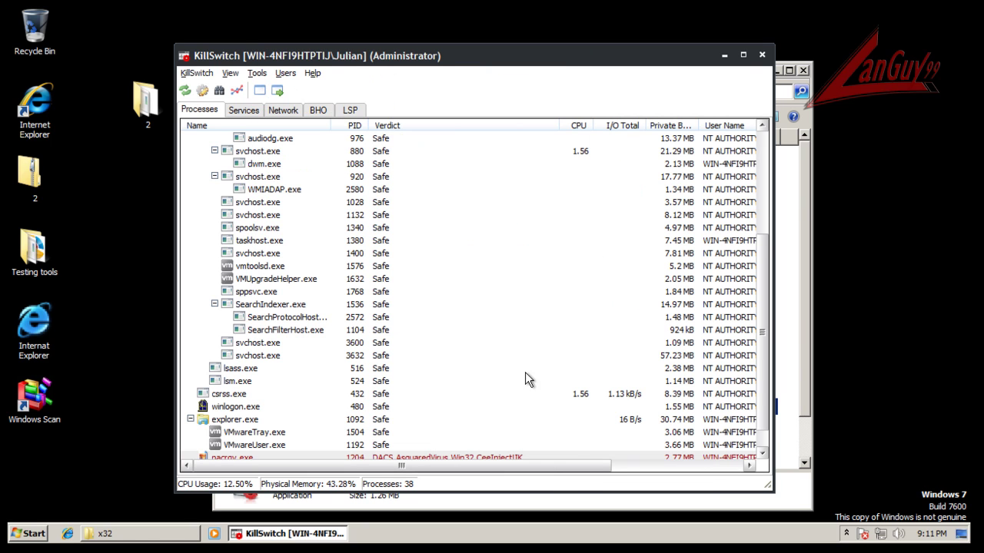
Check the actions available for the nacrqv.exe process without applying any, and close KillSwitch
scroll(598, 360, down, 1)
right_click(460, 431)
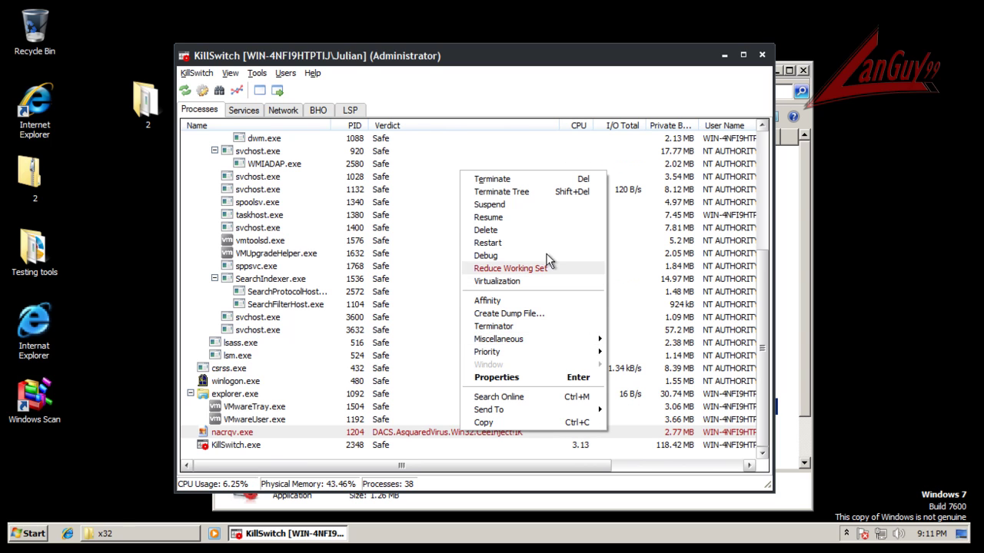
click(760, 53)
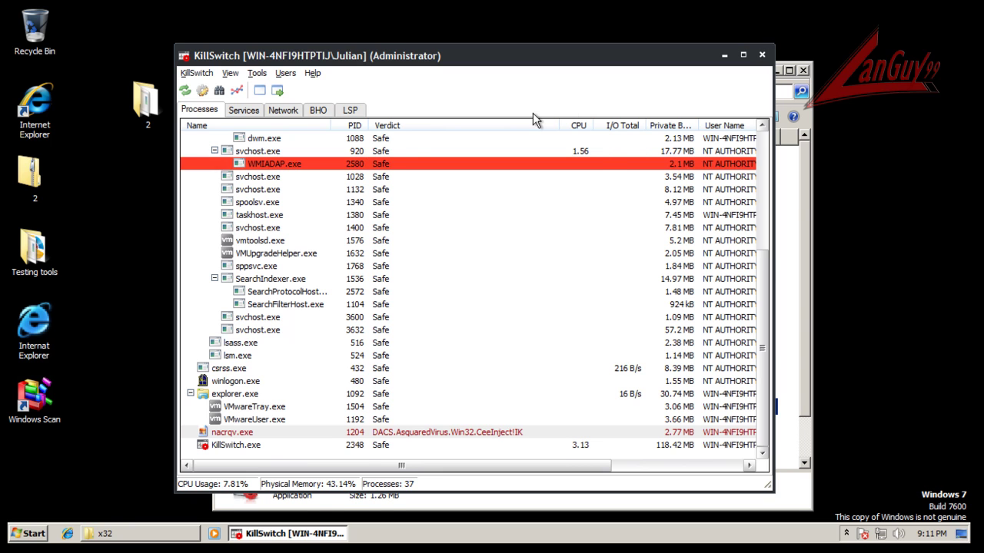
Launch CCE from the x32 folder and start a custom scan of My Computer with only Scan memory on start enabled
double_click(373, 309)
click(546, 283)
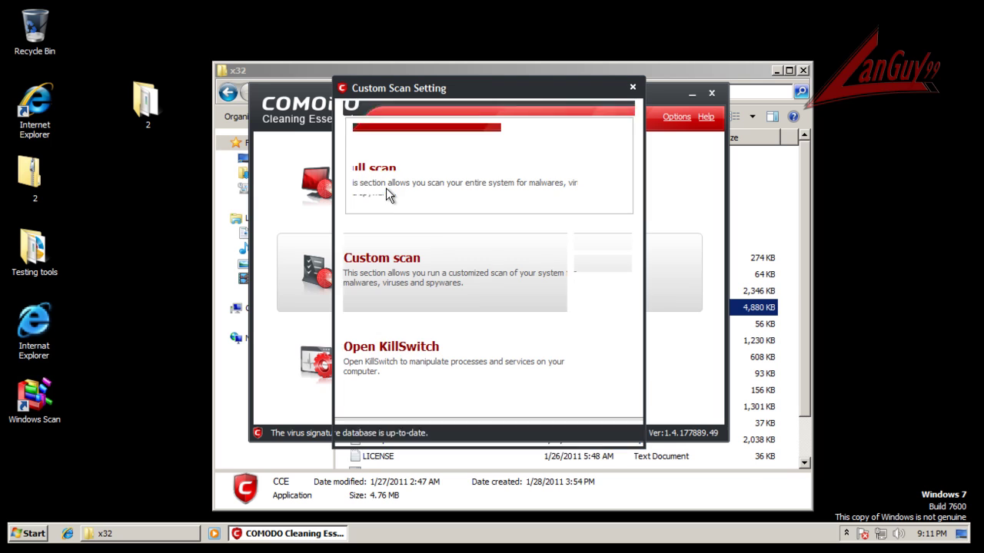
click(357, 130)
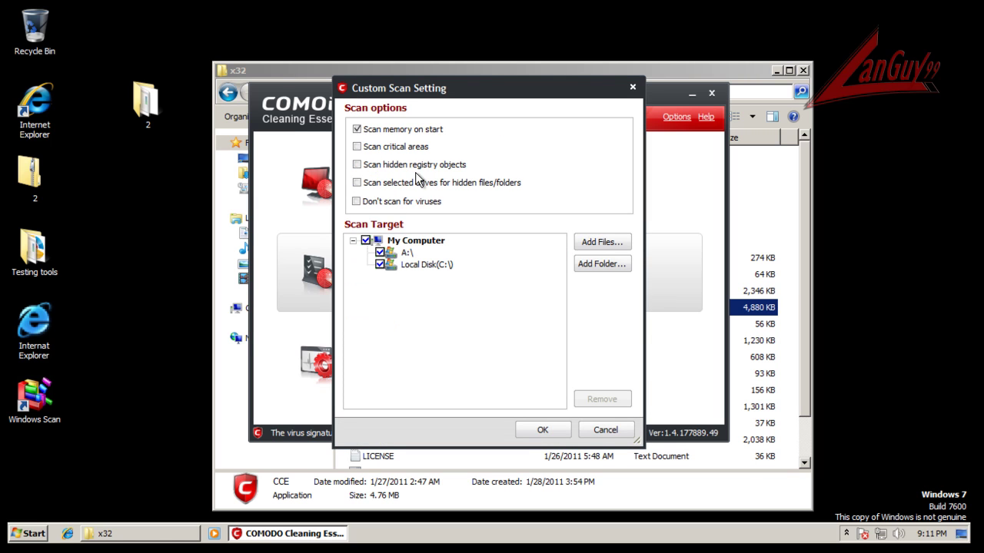
click(357, 201)
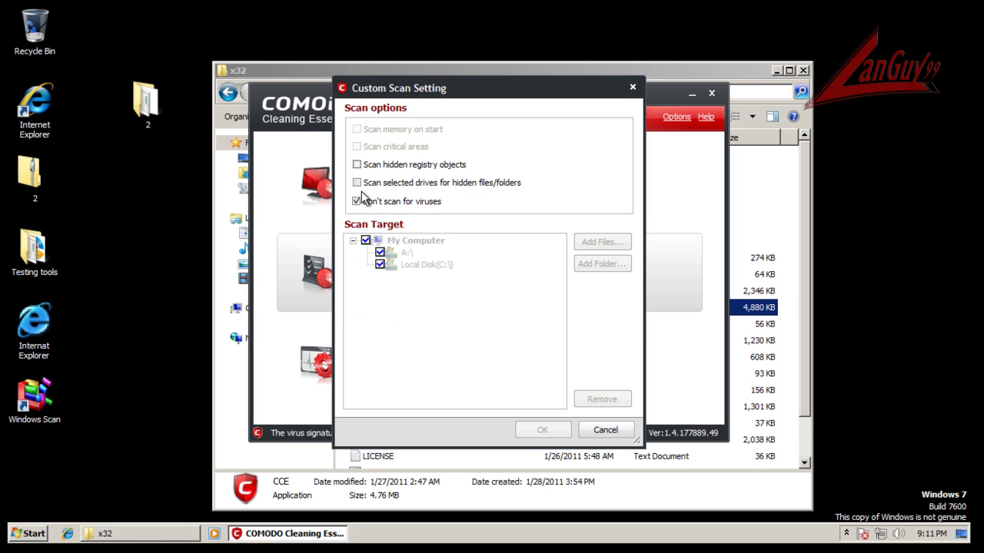
click(356, 201)
click(361, 129)
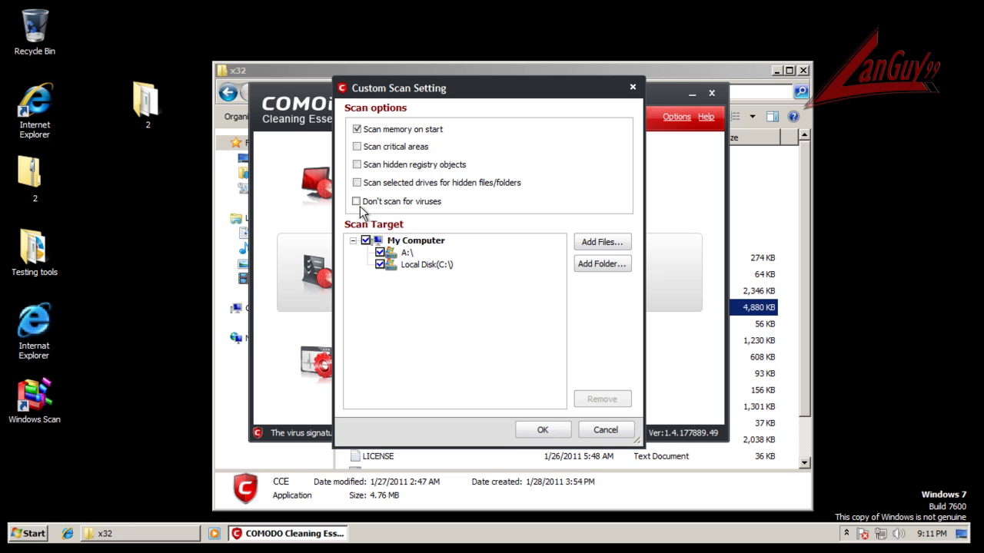
click(562, 429)
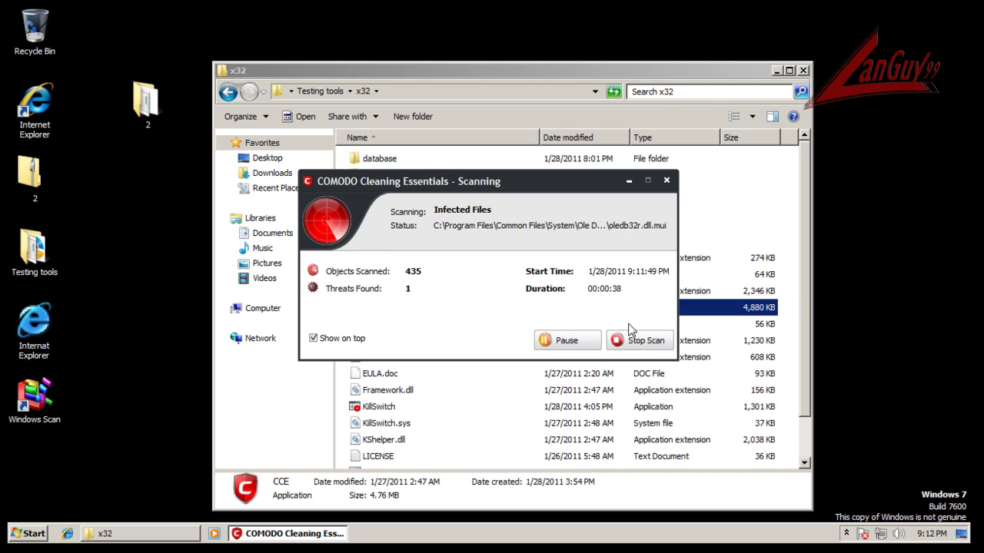
Stop the custom scan, clean the nacrqv.exe threat from its results, and close the results
click(644, 342)
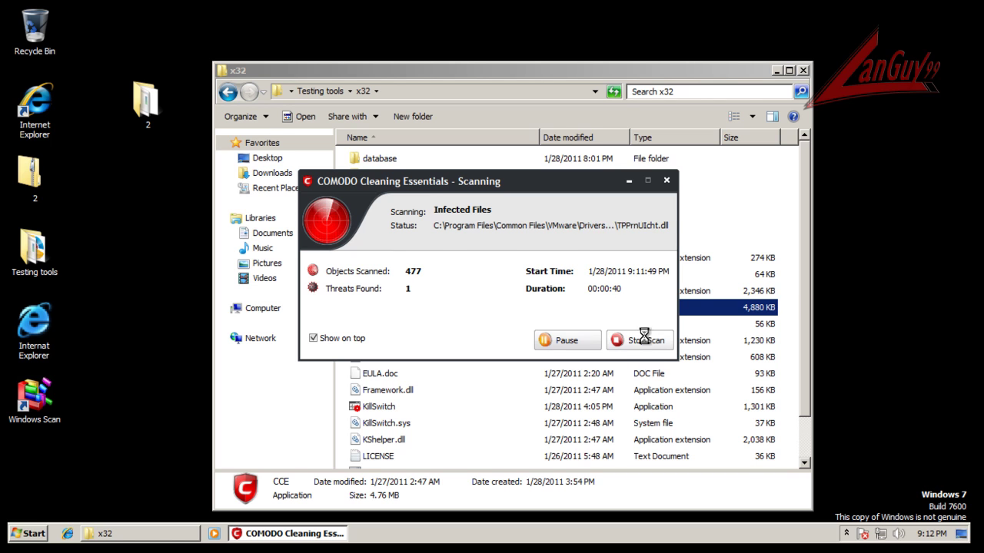
click(508, 302)
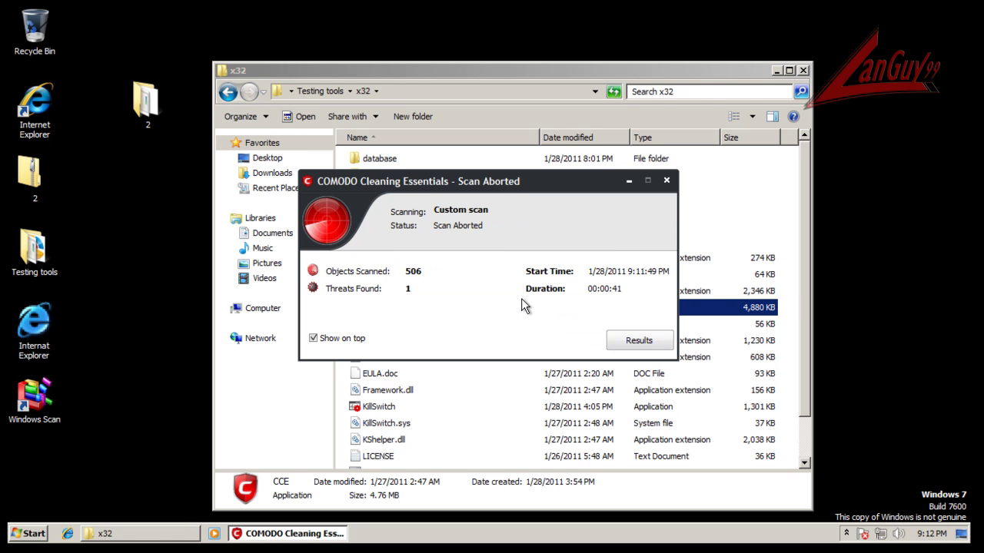
click(639, 340)
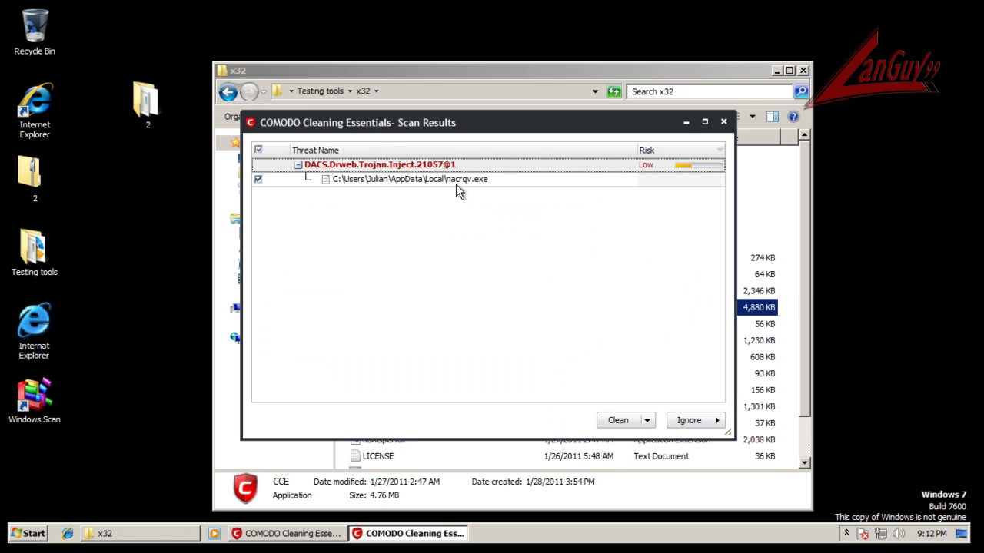
click(619, 421)
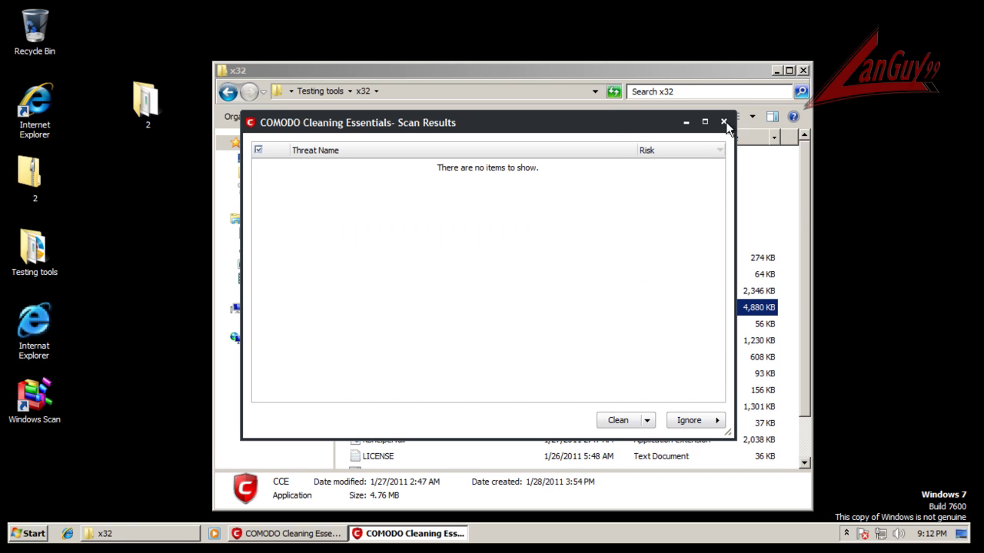
click(526, 309)
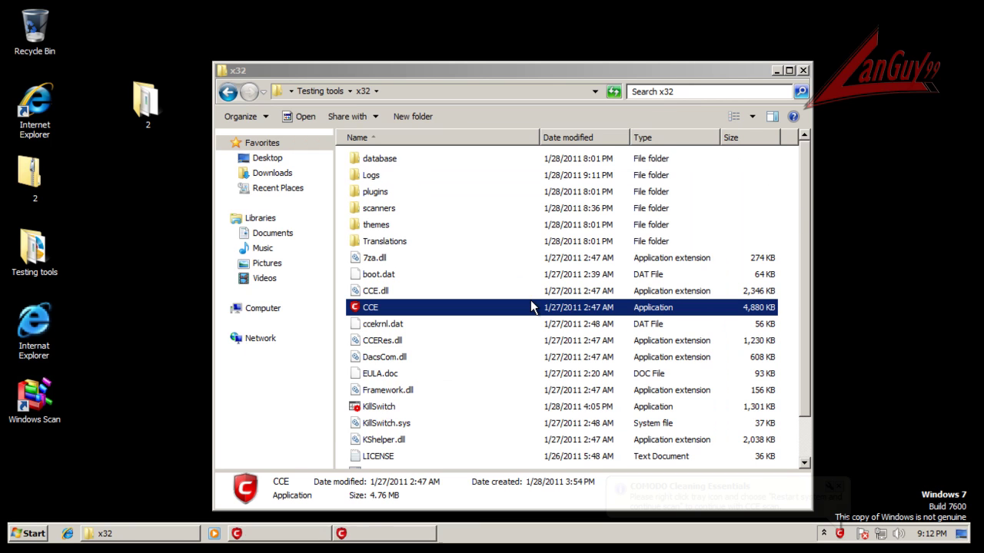
Run msconfig and widen the Command column of the startup items to read their file paths
click(34, 533)
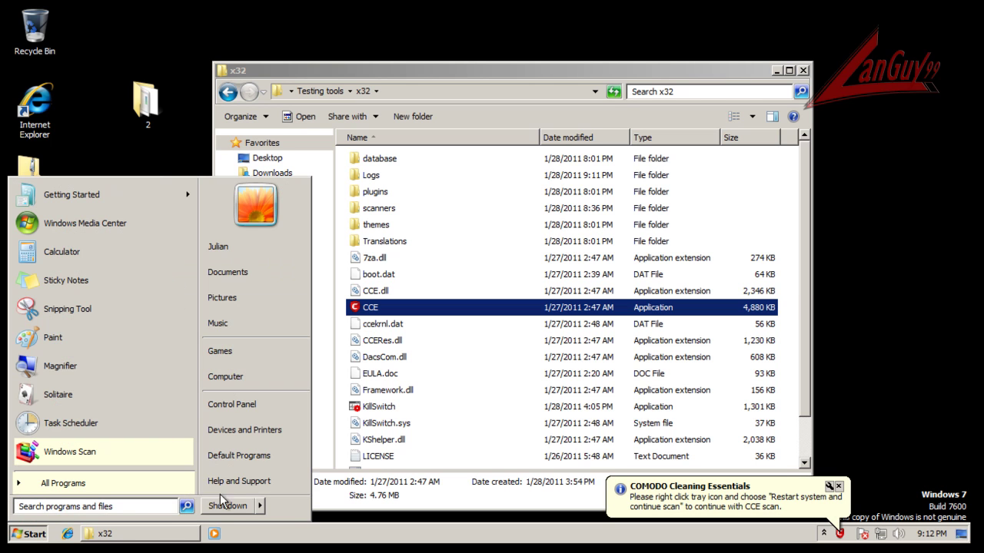
click(130, 507)
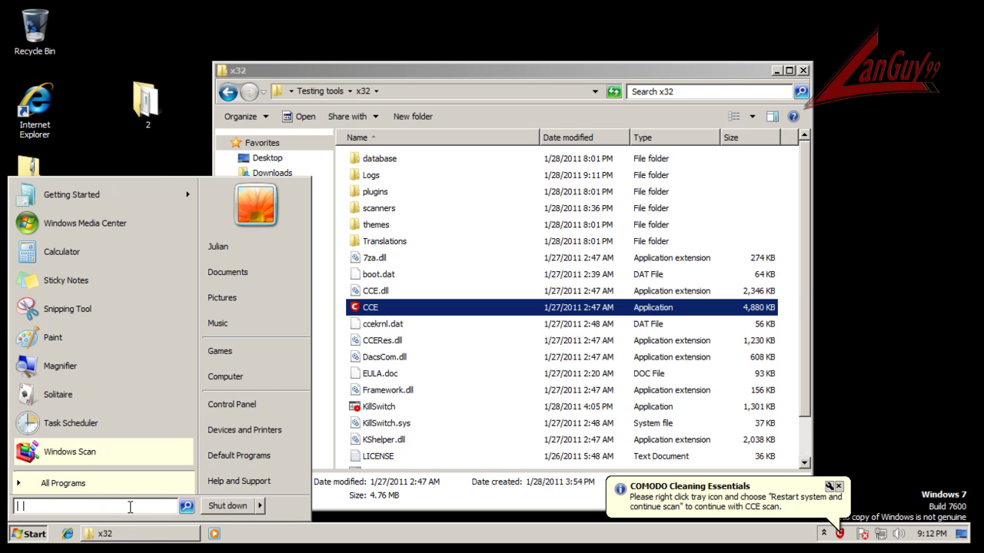
text(msconfig)
key(Return)
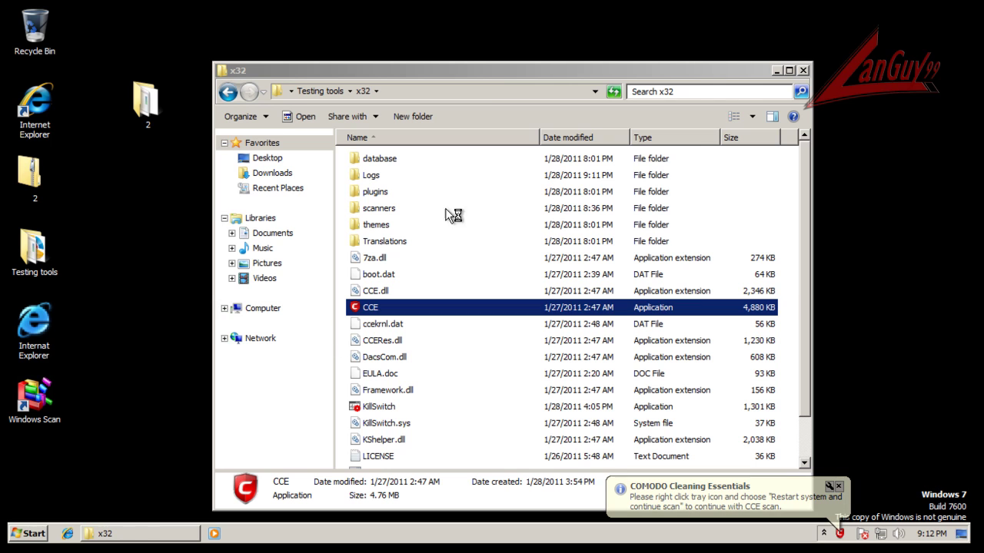
click(382, 153)
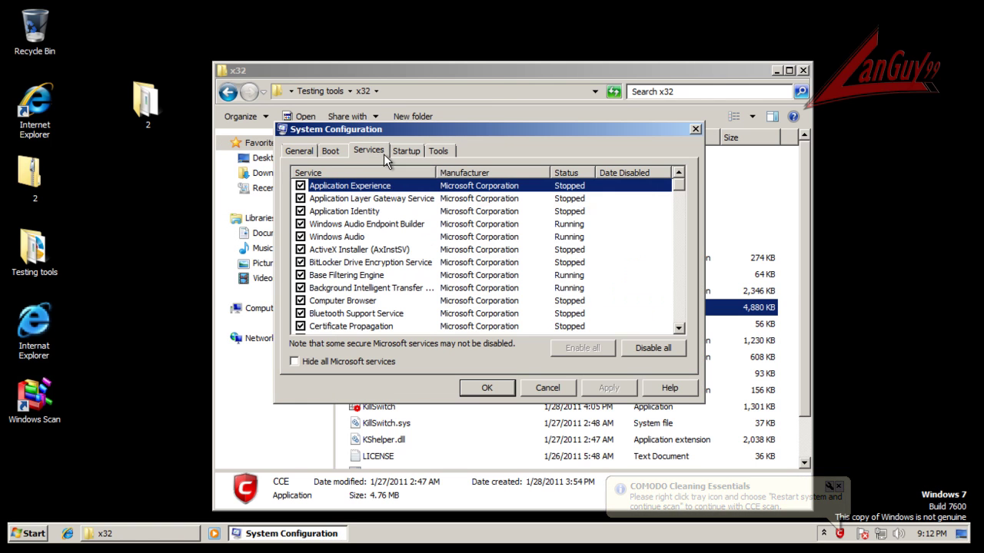
click(405, 151)
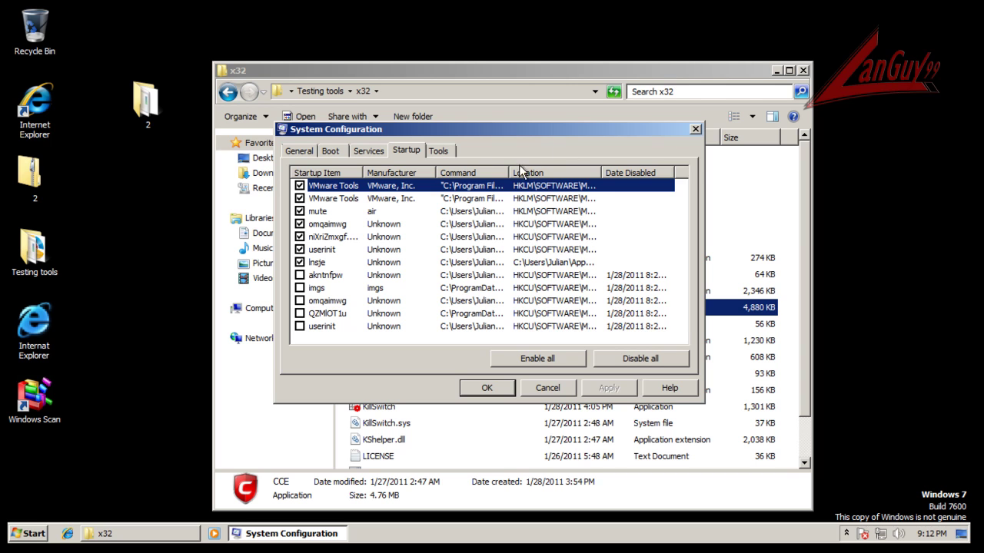
drag(510, 167, 693, 190)
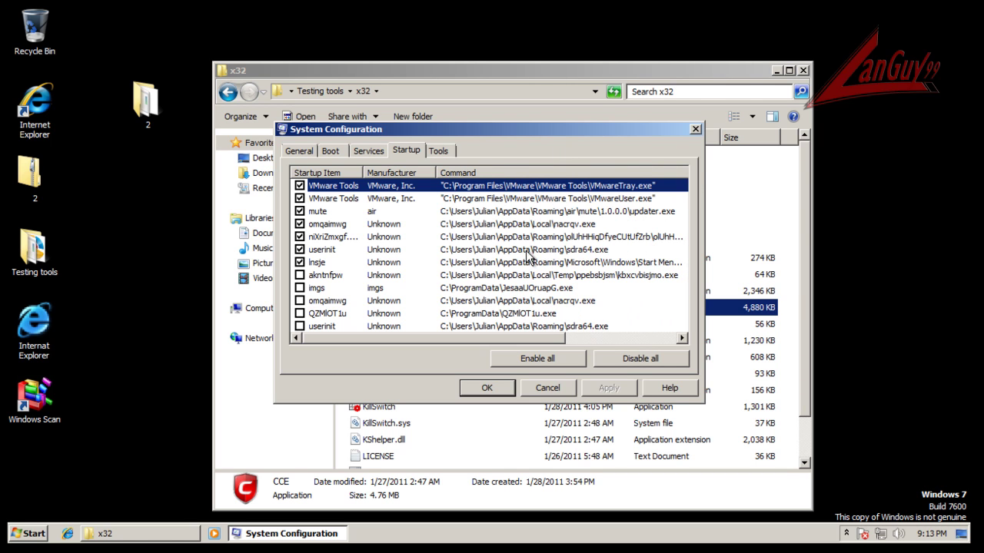
Enable the akntnfpw startup item, apply the change, and restart the computer
click(548, 277)
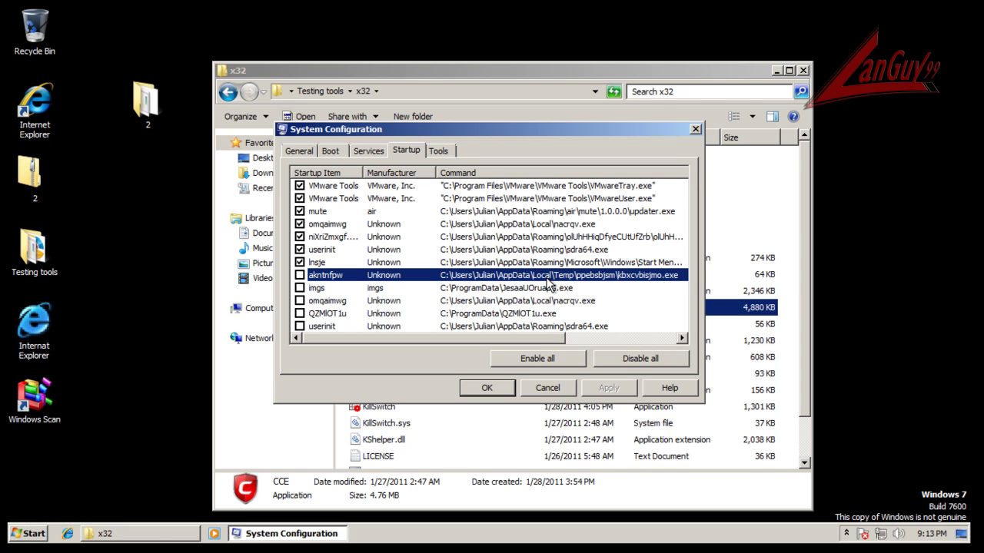
click(301, 275)
click(616, 389)
click(507, 392)
click(499, 300)
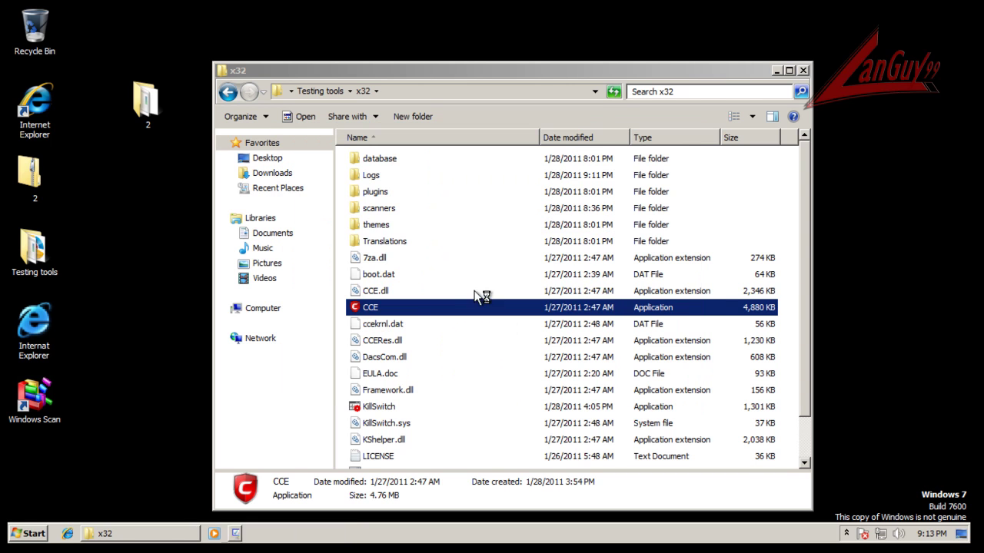
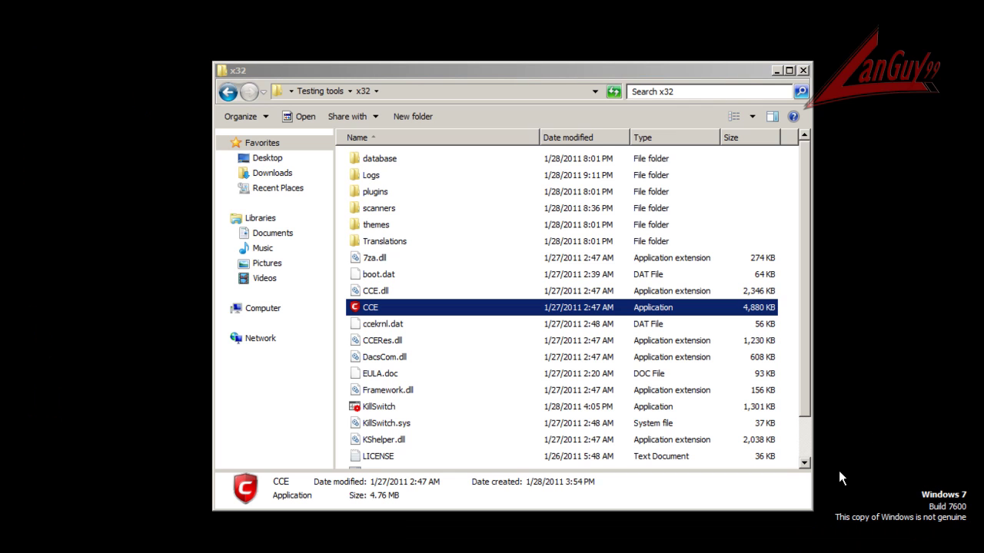
key(alt+F4)
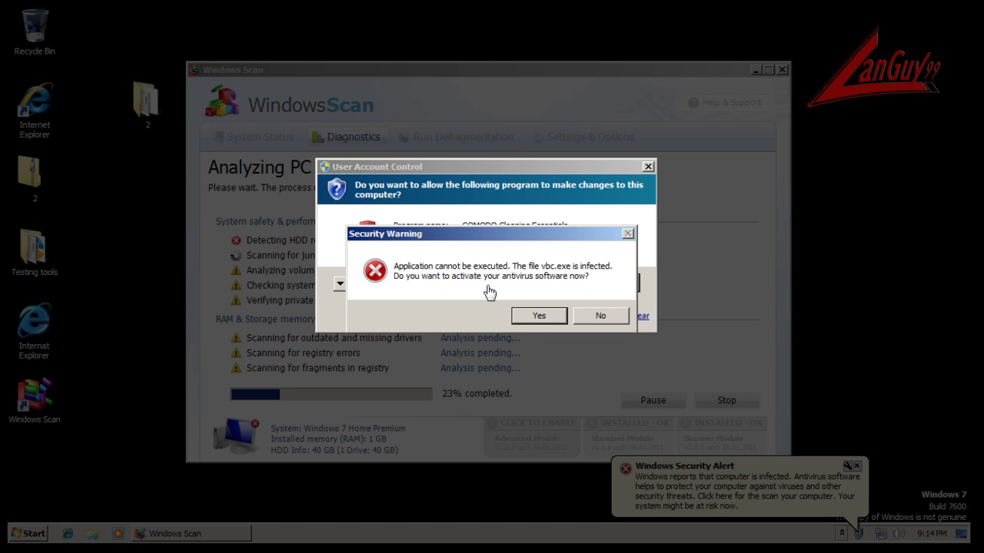
Accept the fake vbc.exe security warning, allow COMODO Cleaning Essentials to make changes, and close the Antivirus .NET purchase page
click(539, 316)
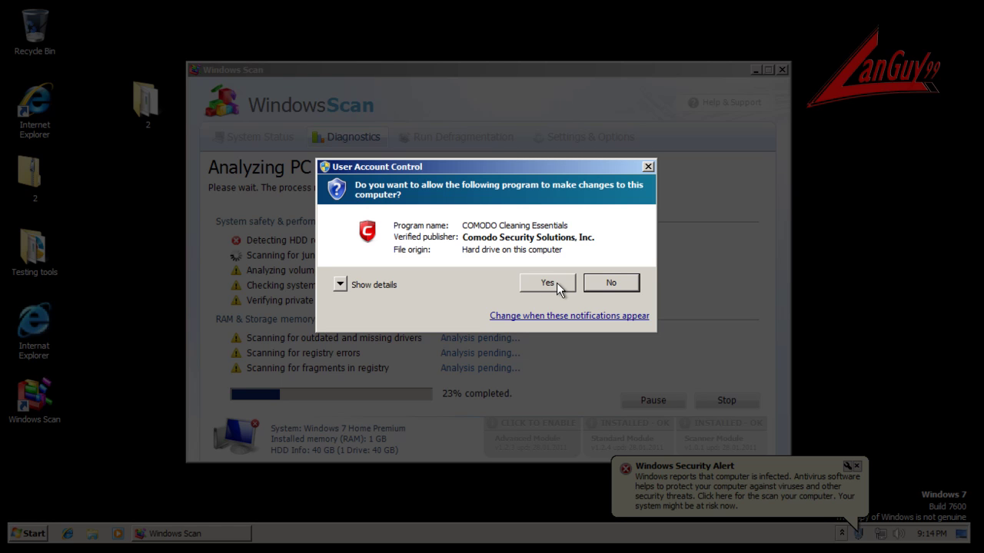
click(557, 283)
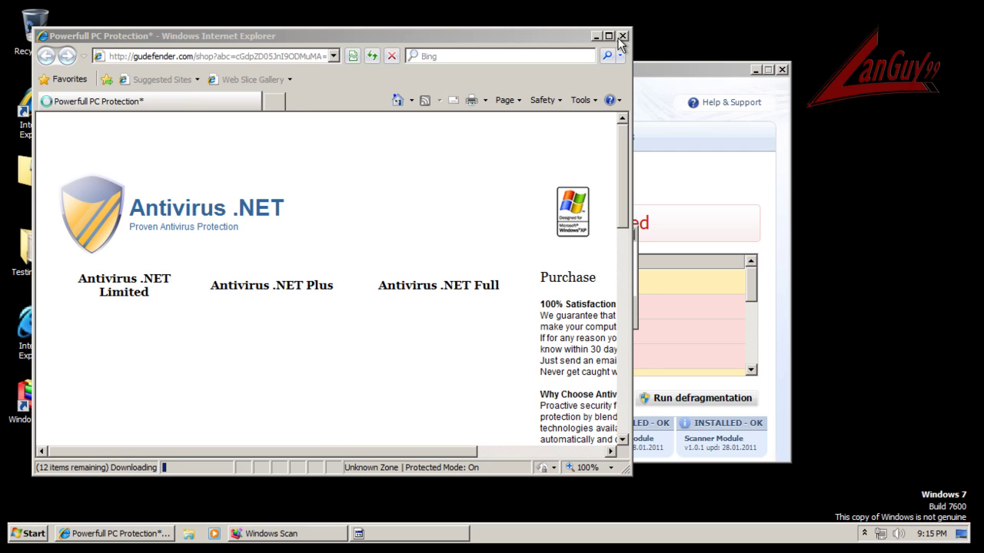
click(622, 36)
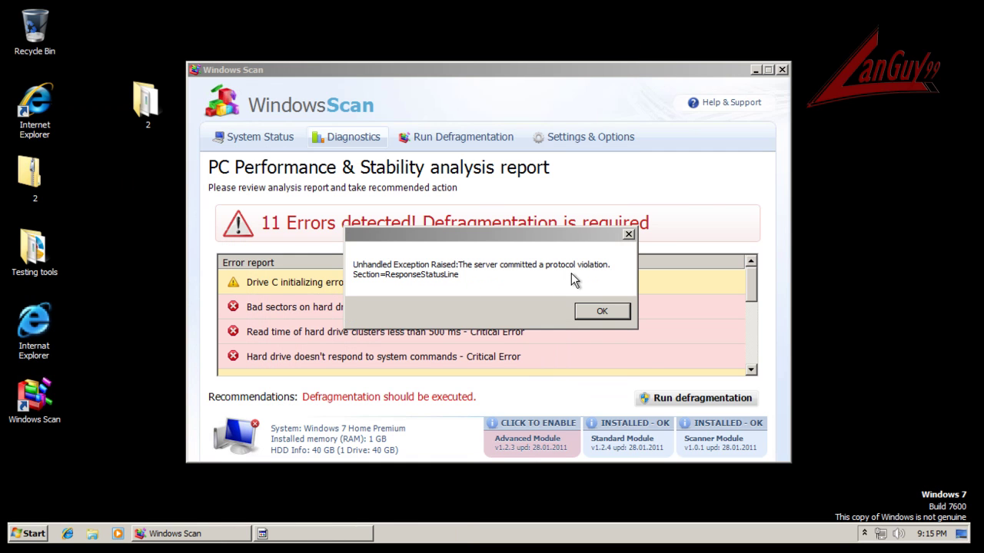
Dismiss the unhandled exception message, close the Windows Scan window, and check the hidden notification icons
drag(575, 242, 577, 199)
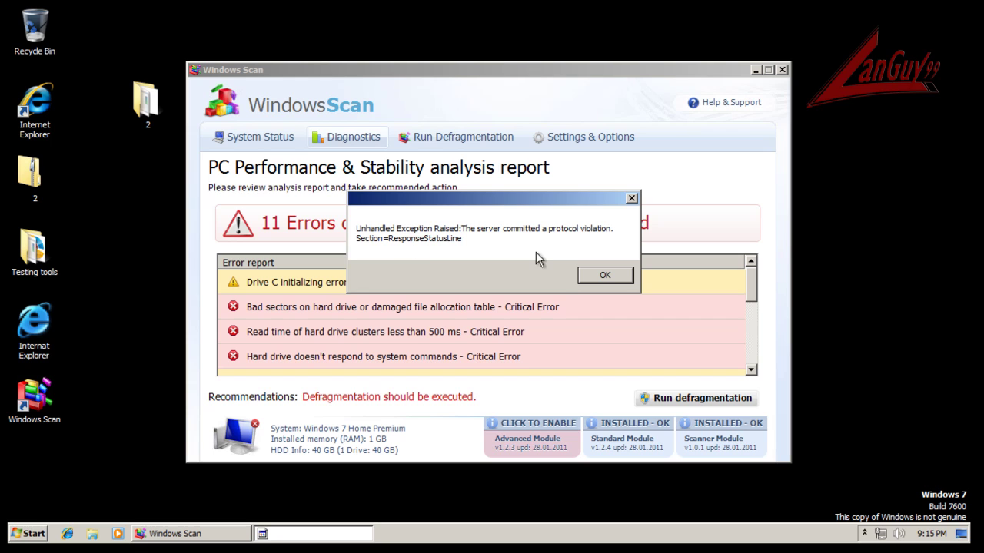
click(604, 277)
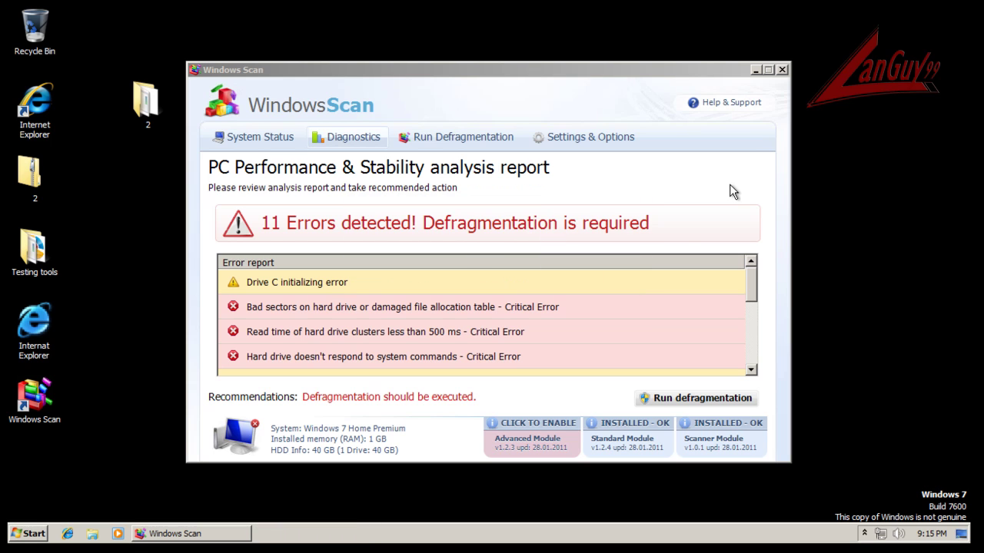
click(782, 71)
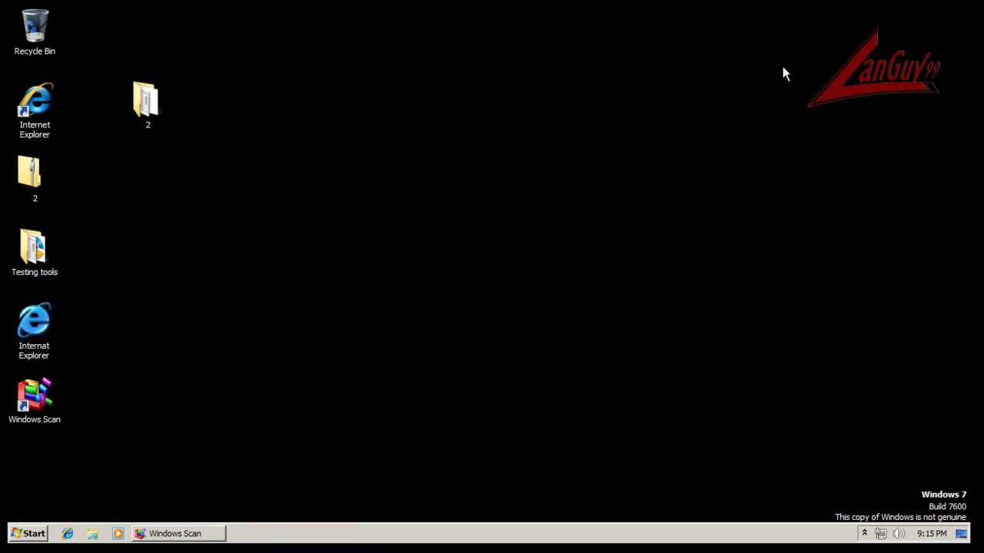
click(865, 534)
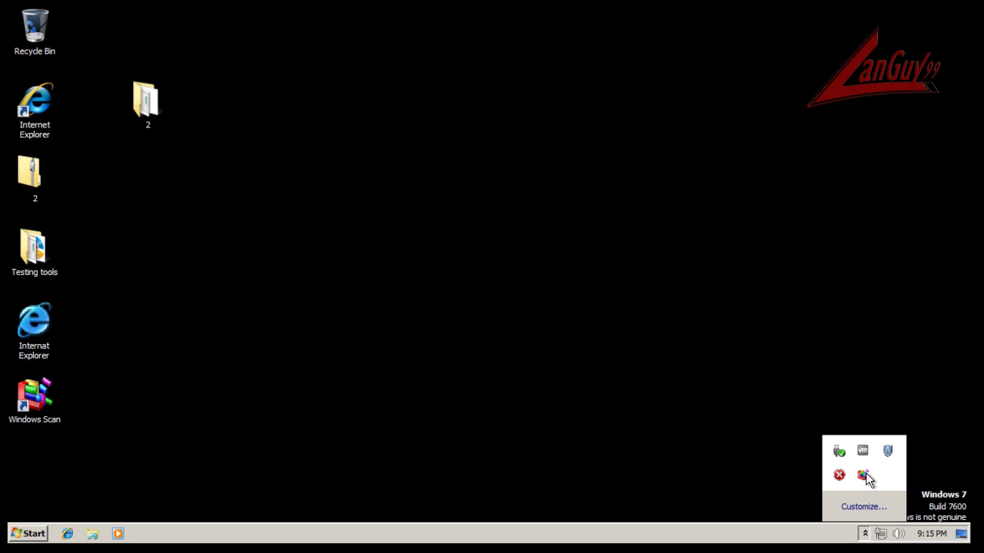
click(763, 386)
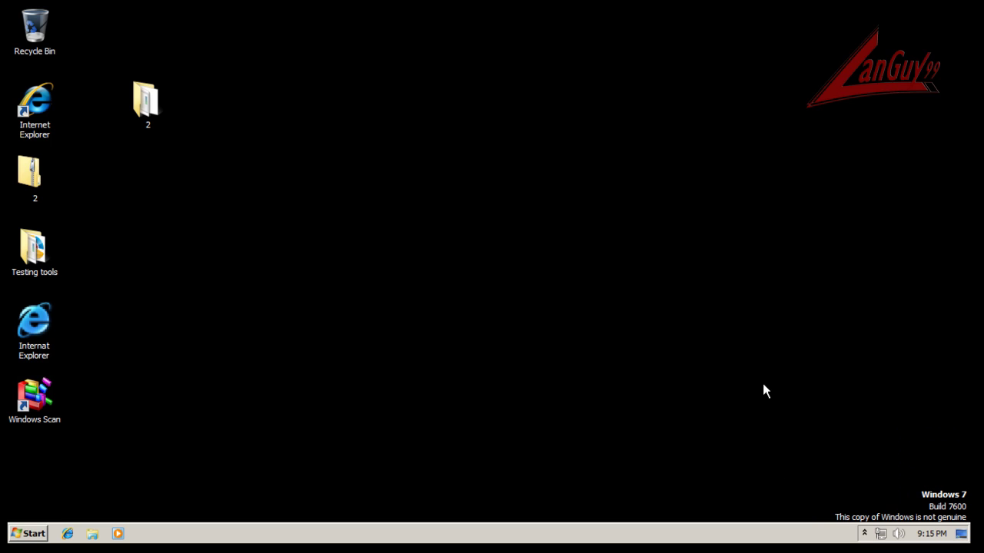
Try to launch KillSwitch from the x32 folder in Testing tools and cancel the fake hard disk problem alert
double_click(33, 247)
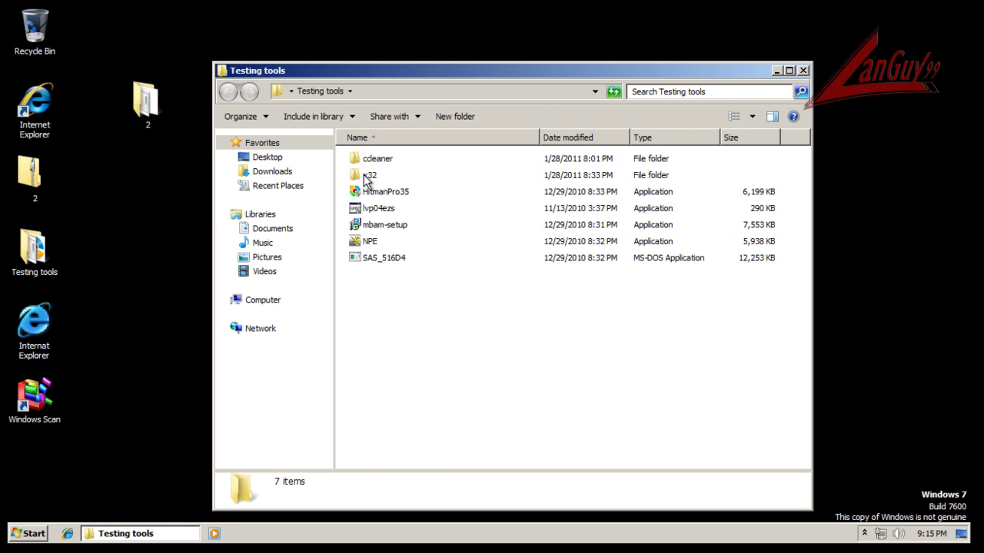
double_click(366, 176)
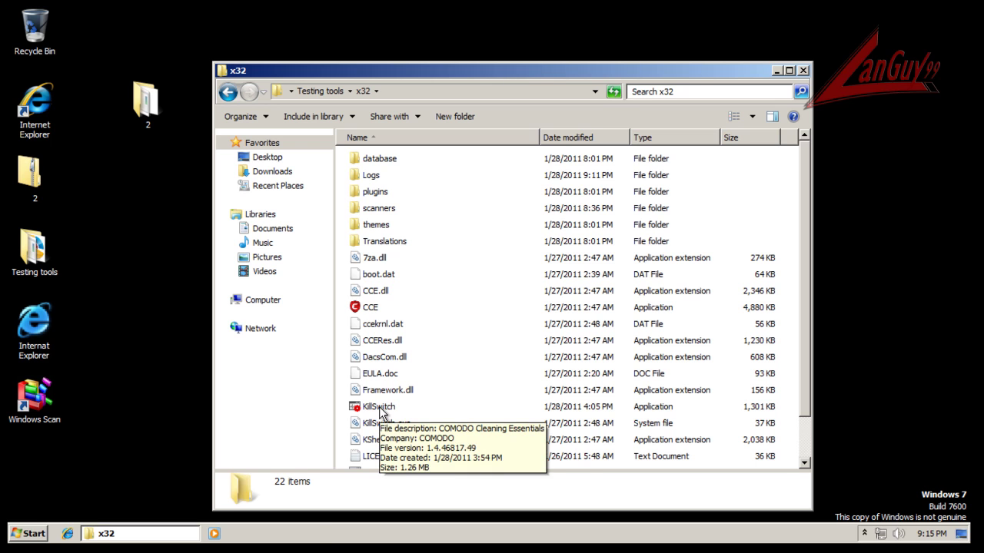
double_click(379, 410)
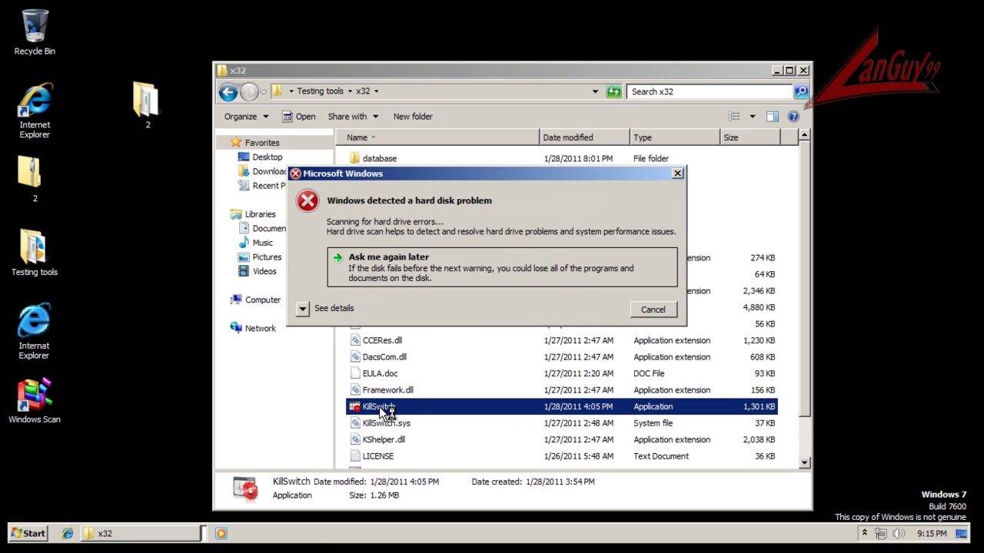
click(650, 315)
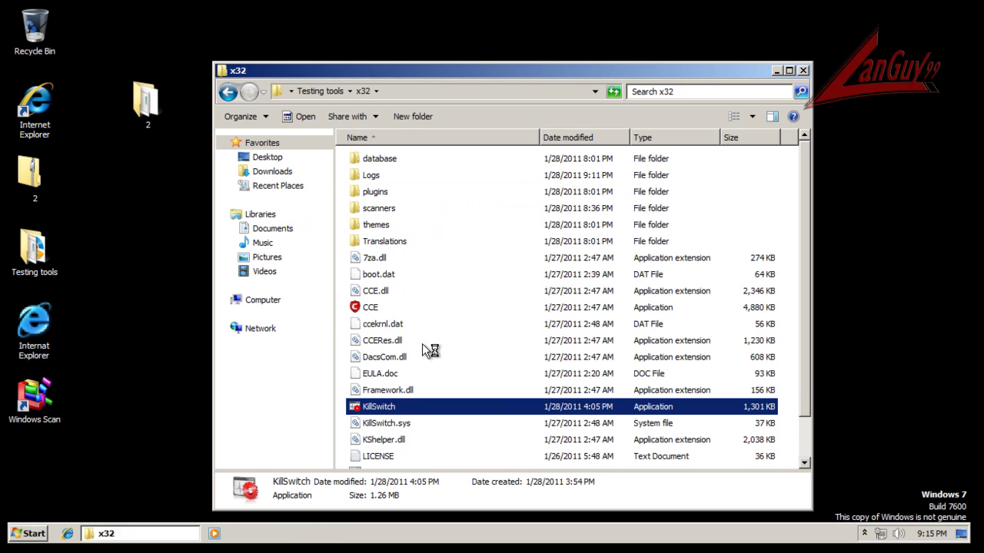
Try to run KillSwitch as administrator, declining the fake antivirus activation and dismissing the RAM Critical Error notification
right_click(373, 408)
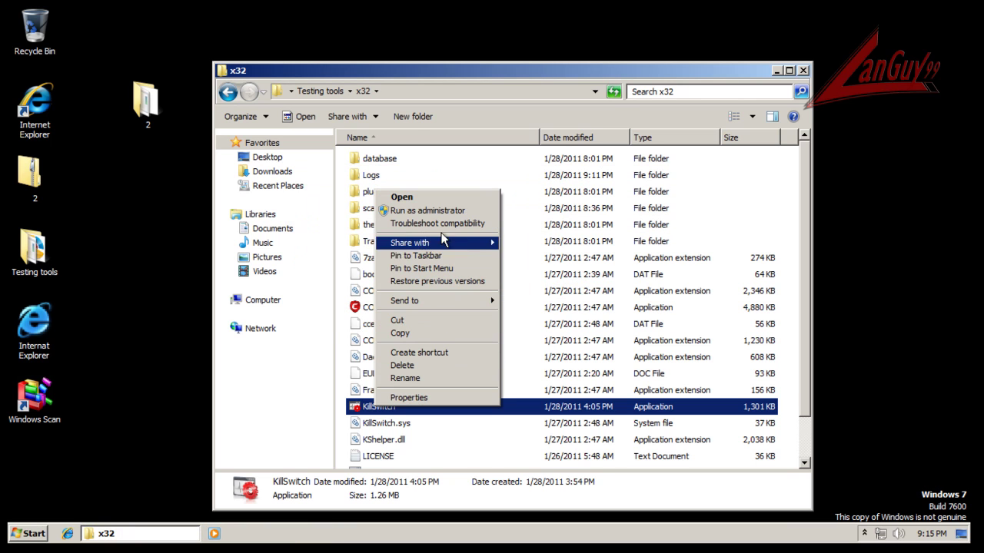
click(448, 208)
click(562, 324)
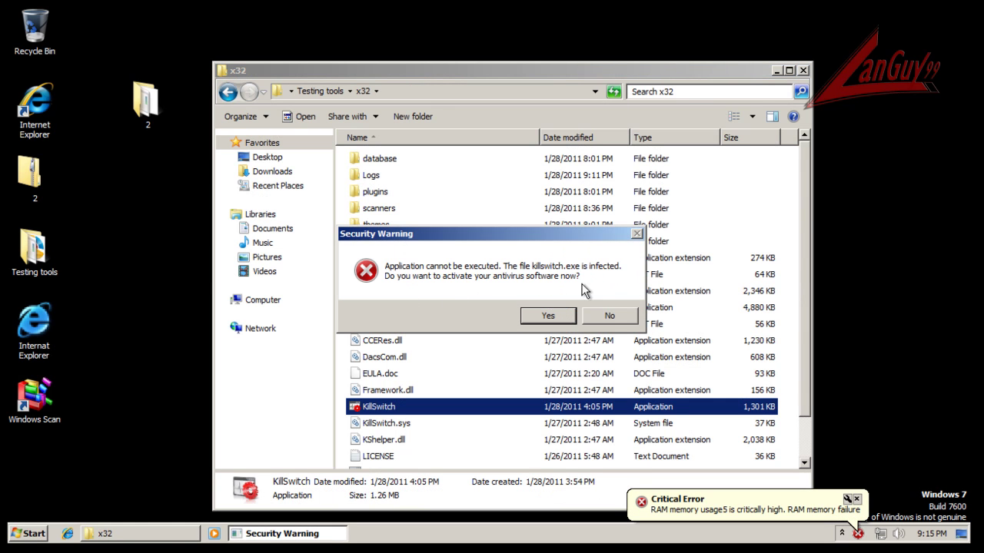
click(611, 318)
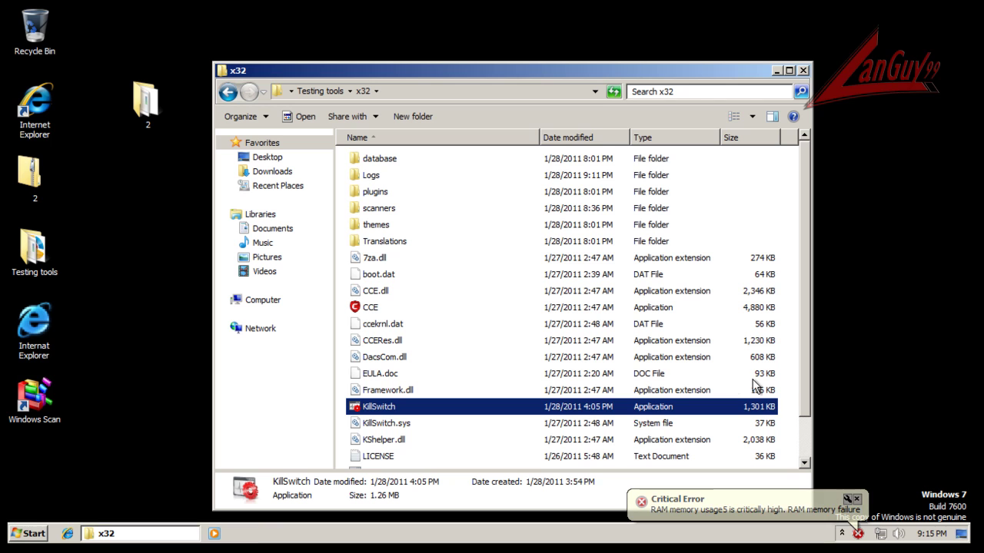
click(858, 500)
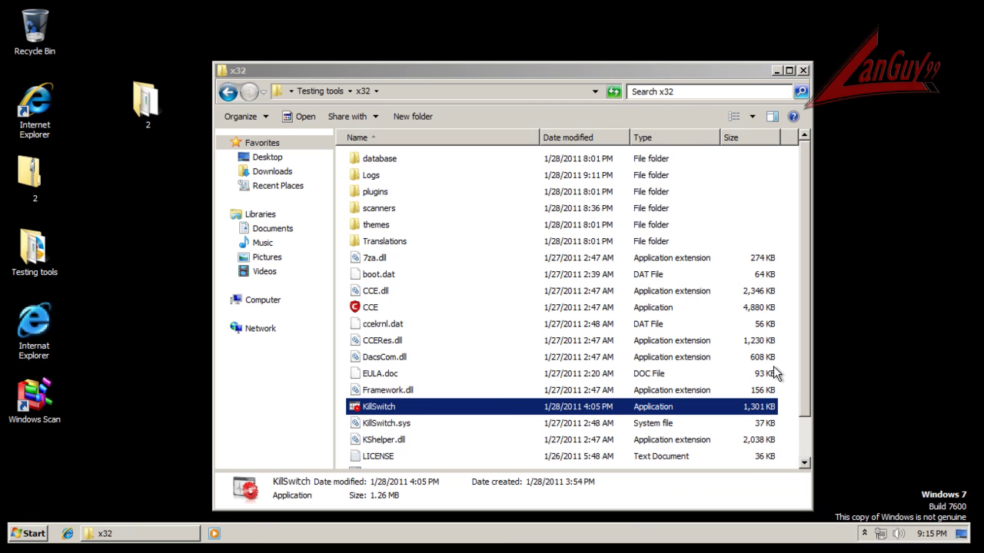
Check the hidden notification icons and decline the fake svchost.exe, infiltration and wmiadap.exe alerts
click(864, 533)
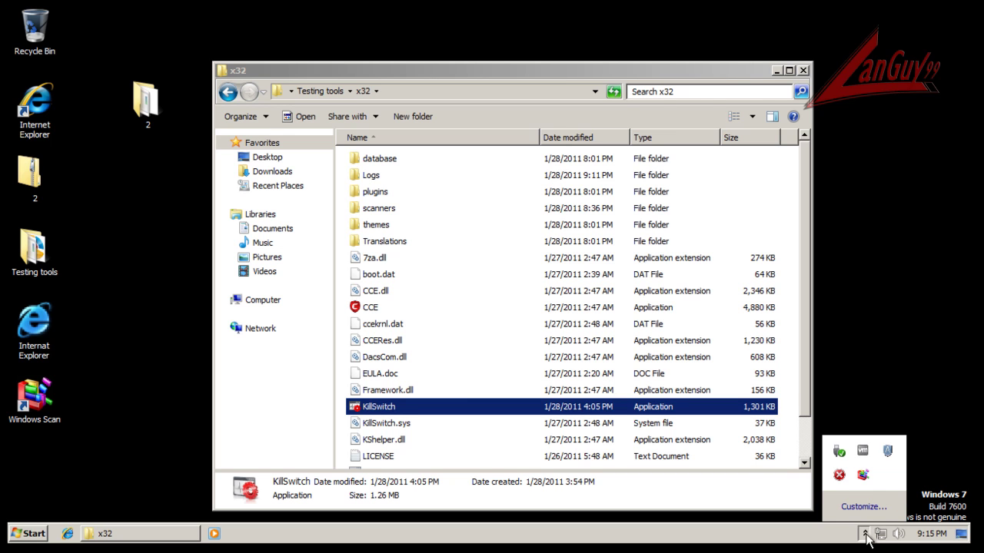
click(865, 304)
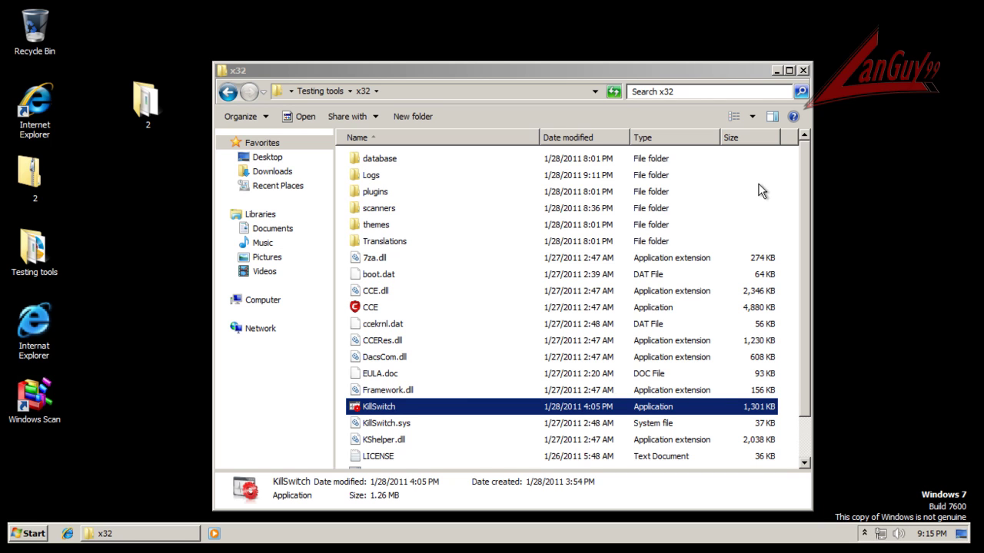
drag(737, 73, 738, 55)
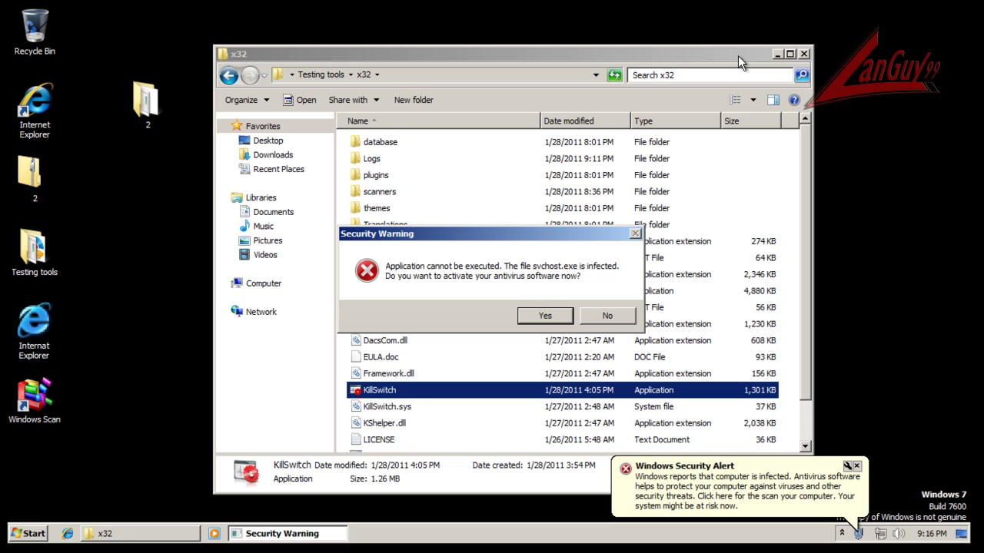
click(607, 316)
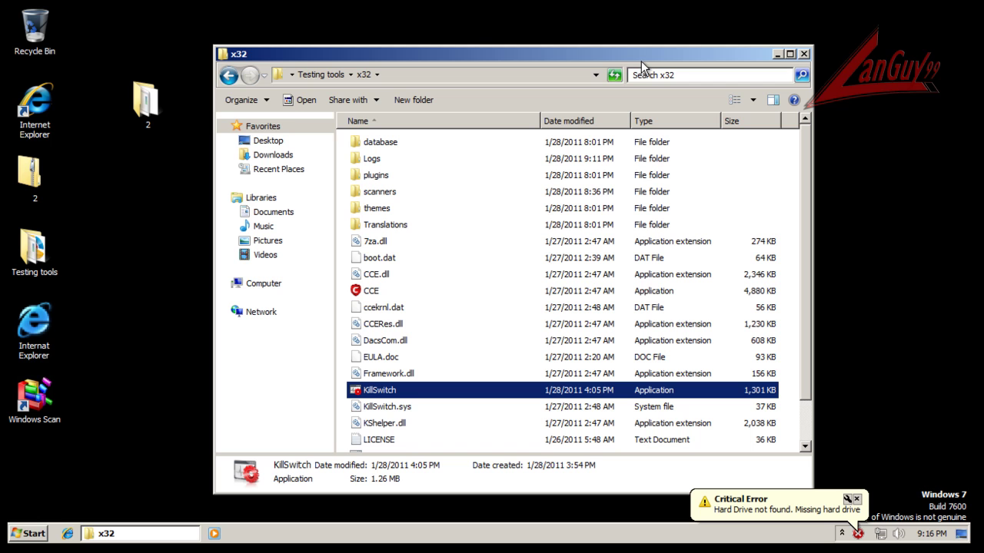
drag(647, 53, 628, 43)
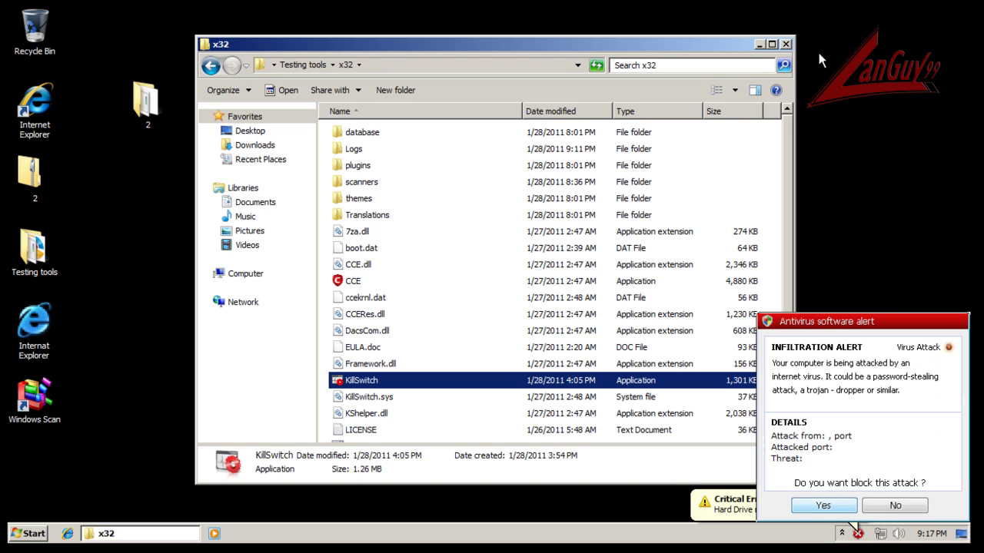
click(908, 504)
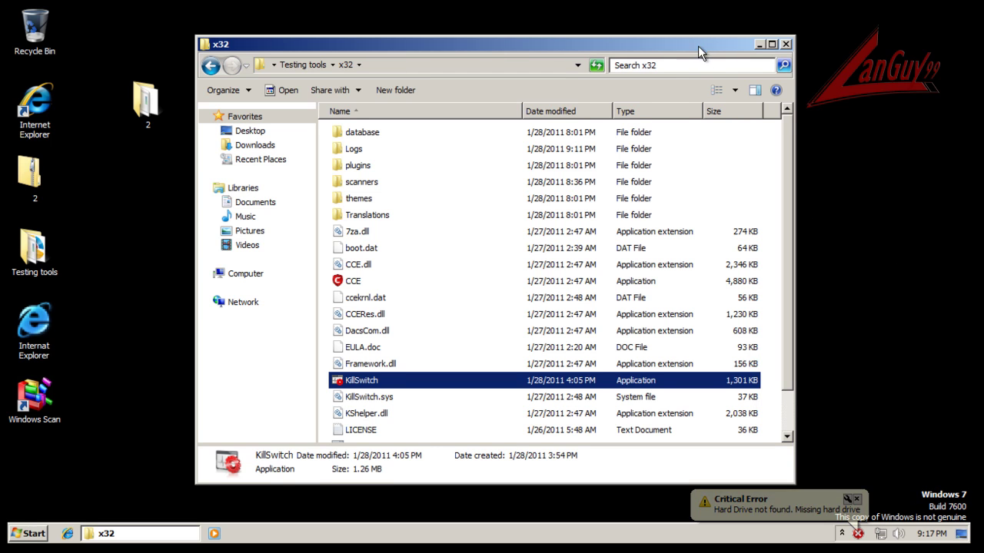
drag(705, 45, 699, 40)
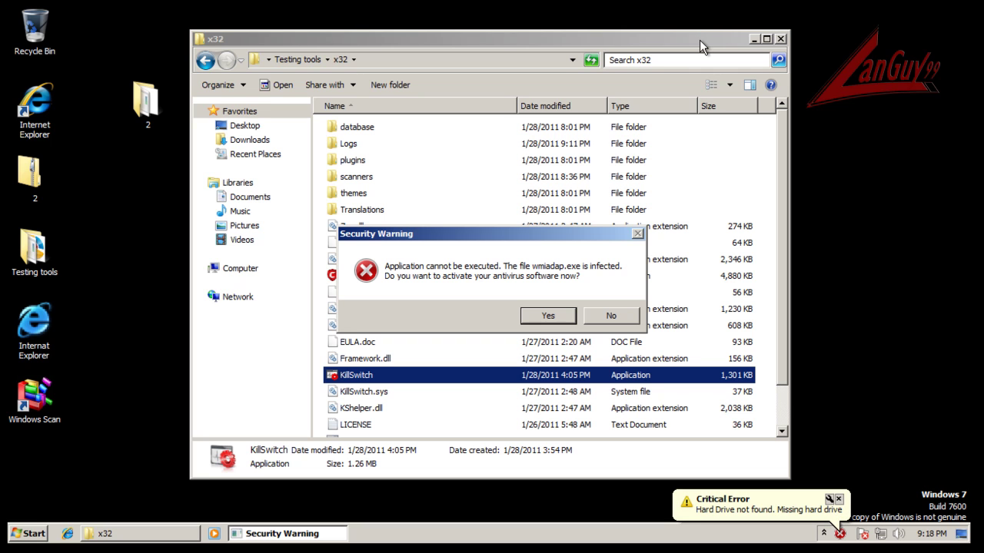
click(624, 315)
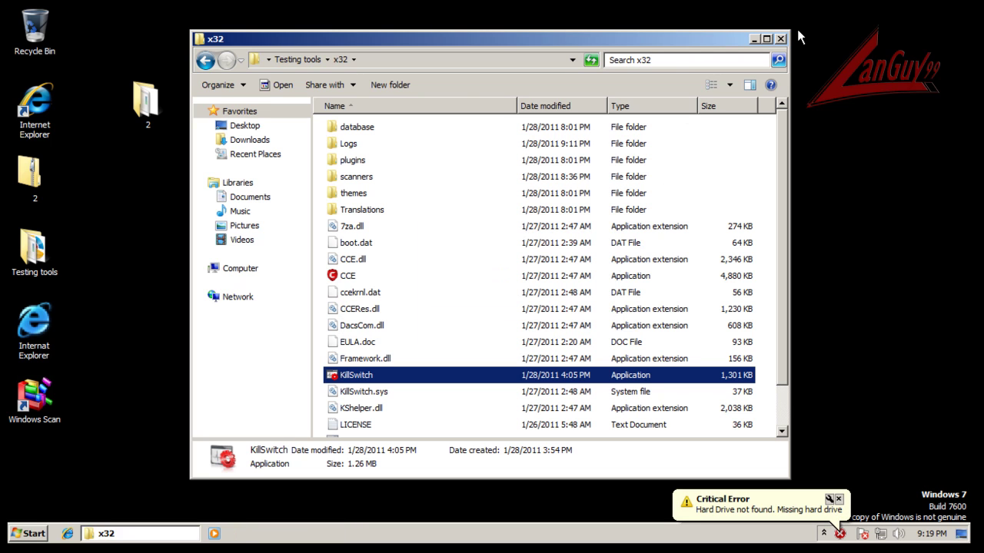
Close the x32 folder window and dismiss the missing hard drive notification
click(780, 39)
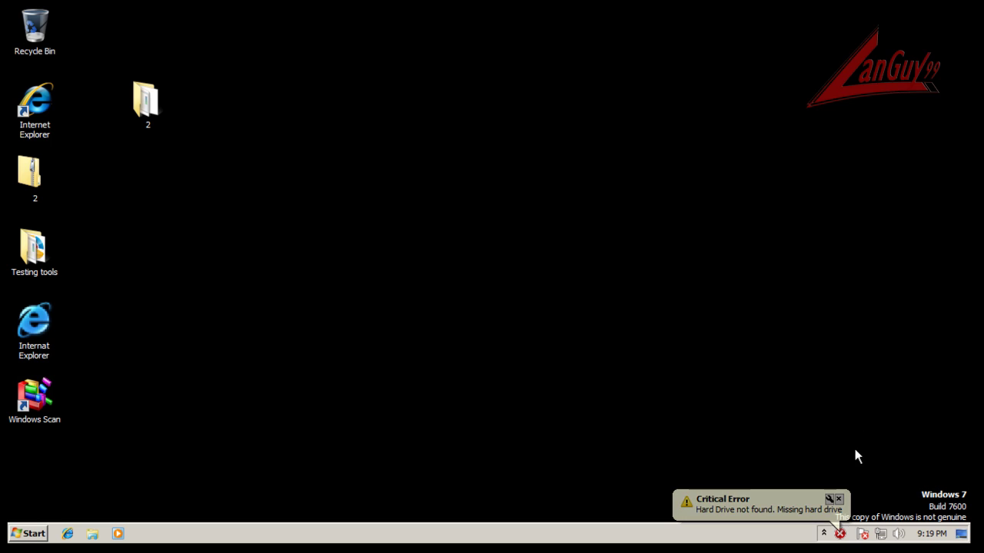
click(838, 499)
click(840, 534)
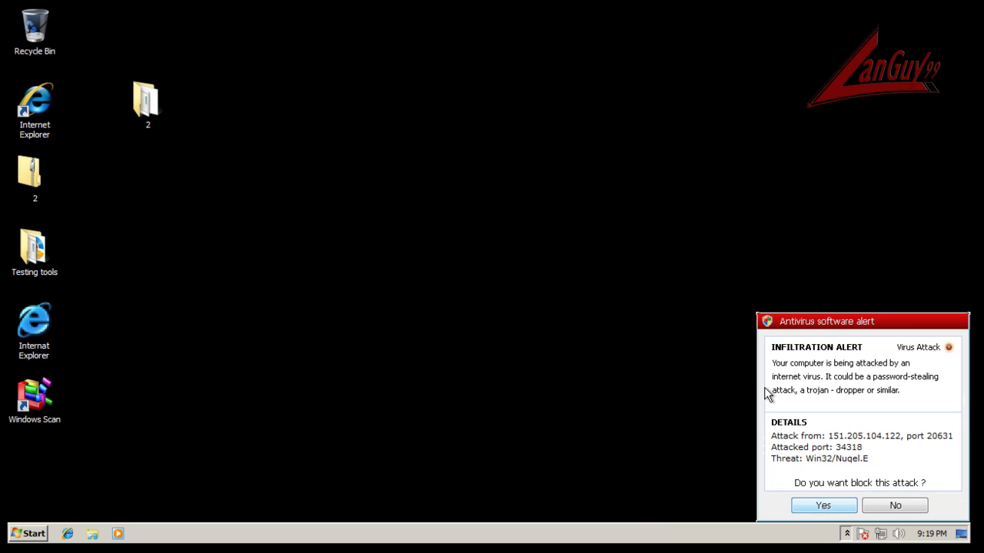